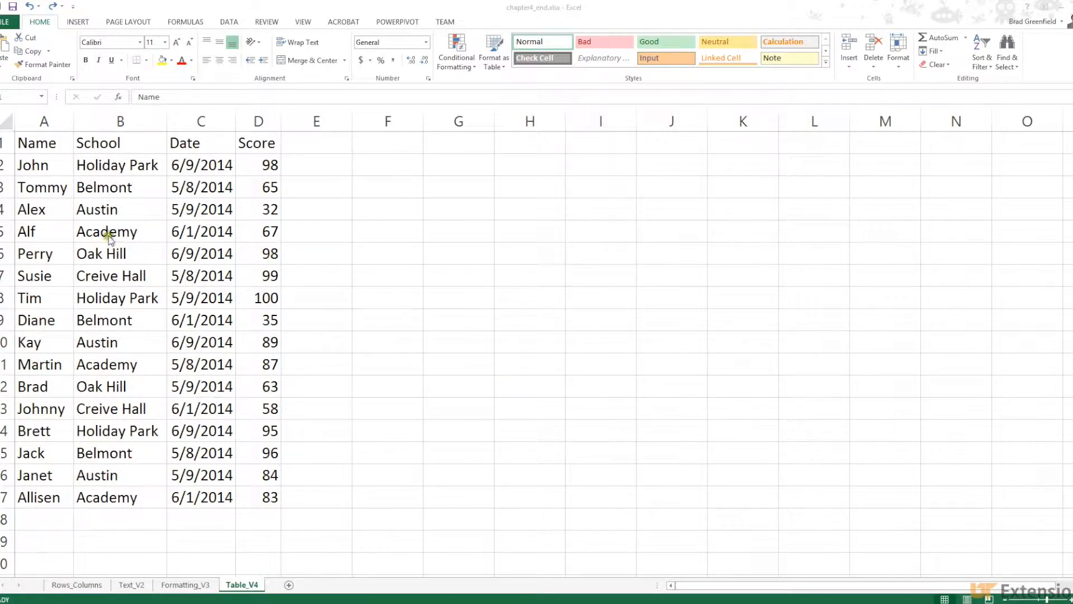
Convert the data range A1:D17 into a table with headers.
click(65, 147)
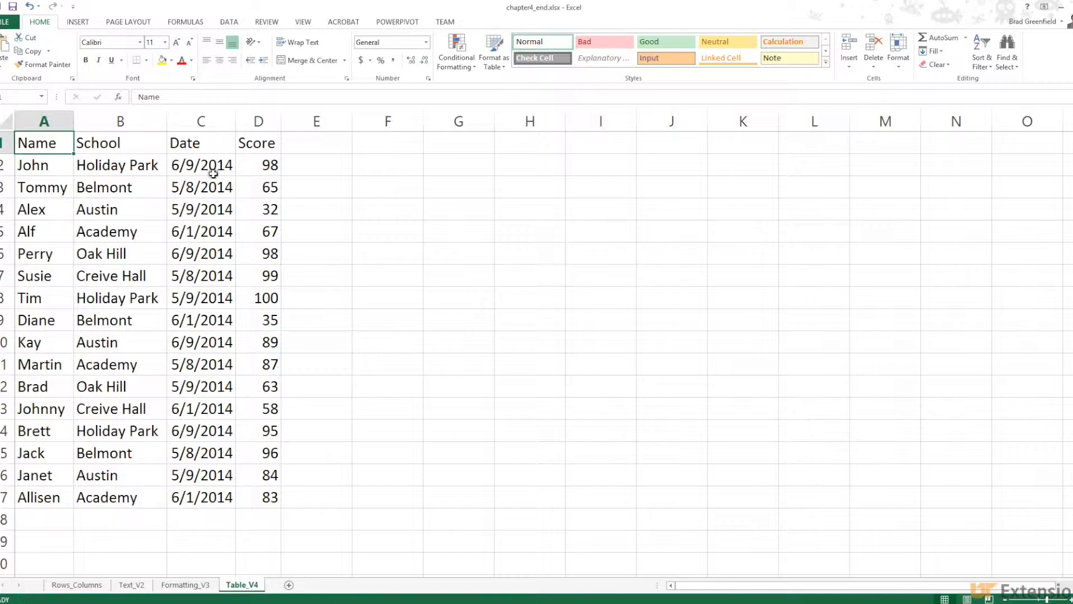
click(77, 24)
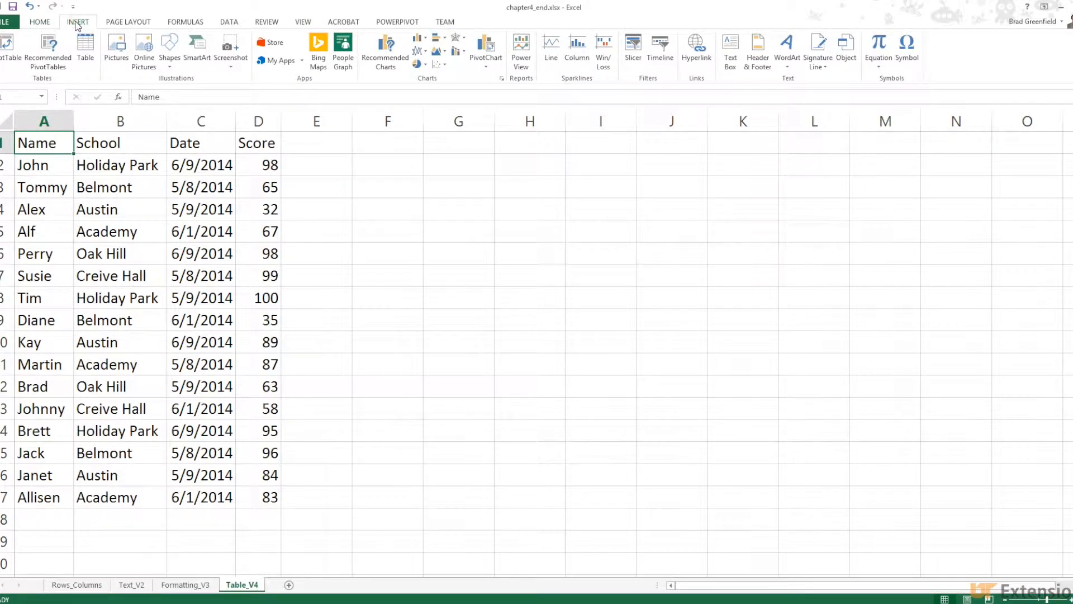
click(87, 50)
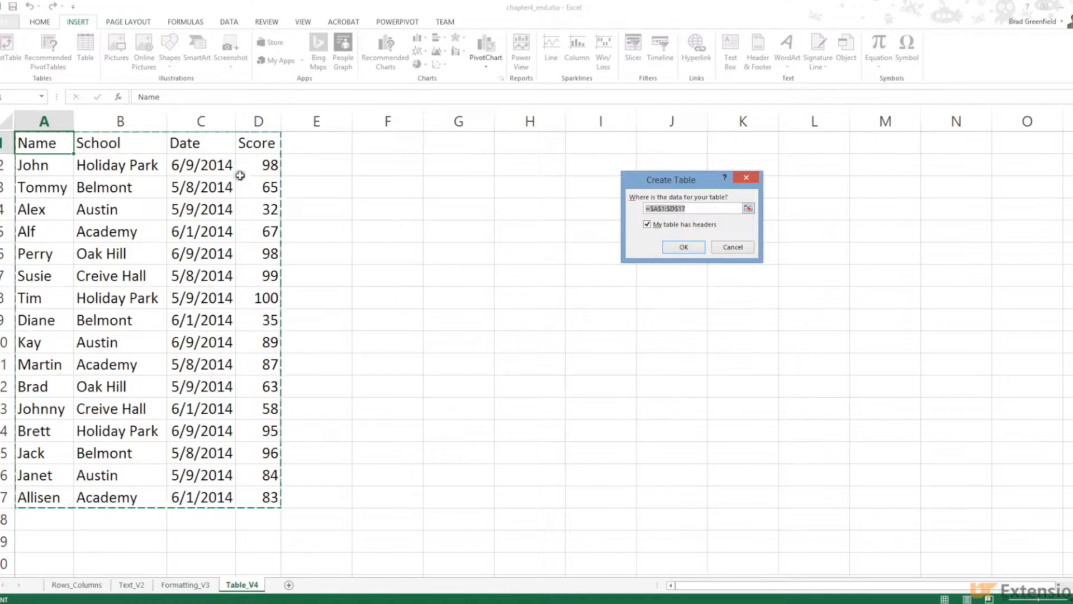
click(695, 252)
click(686, 249)
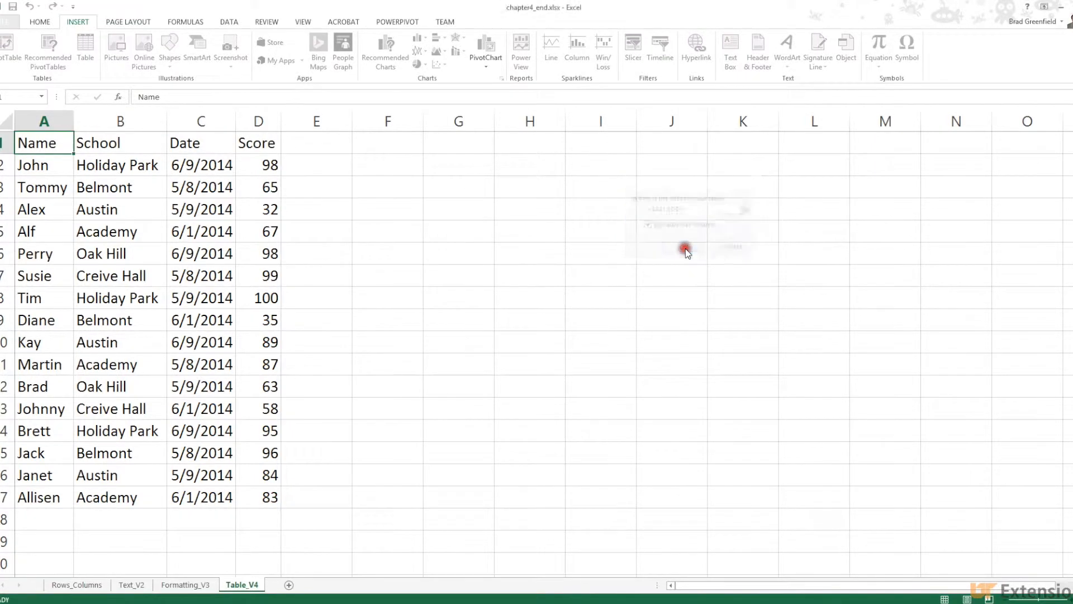
click(327, 203)
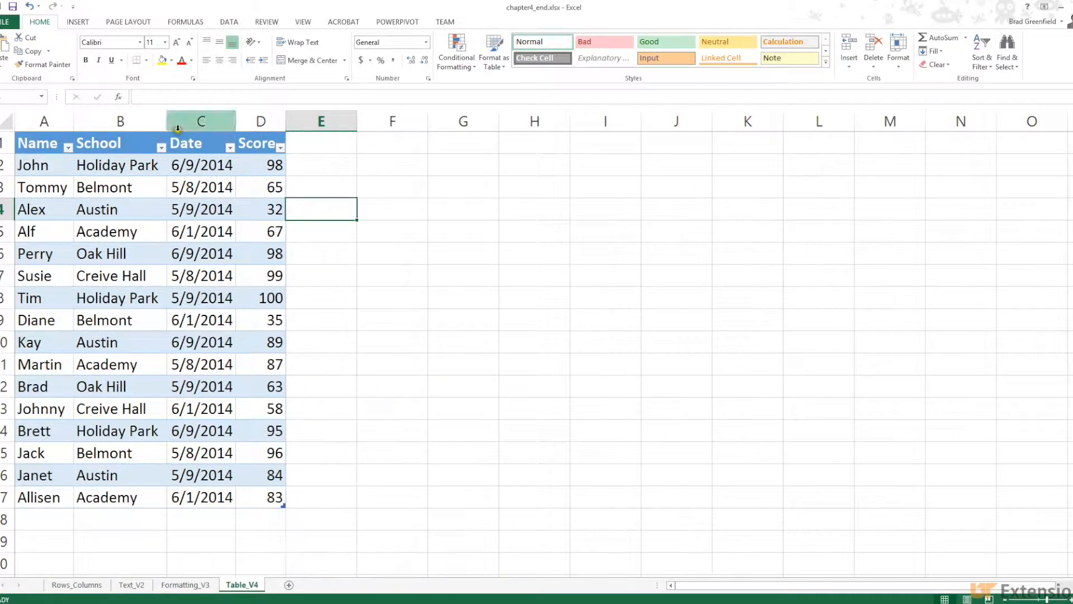
Browse the available table styles and switch the table's banded rows off and back on.
click(60, 167)
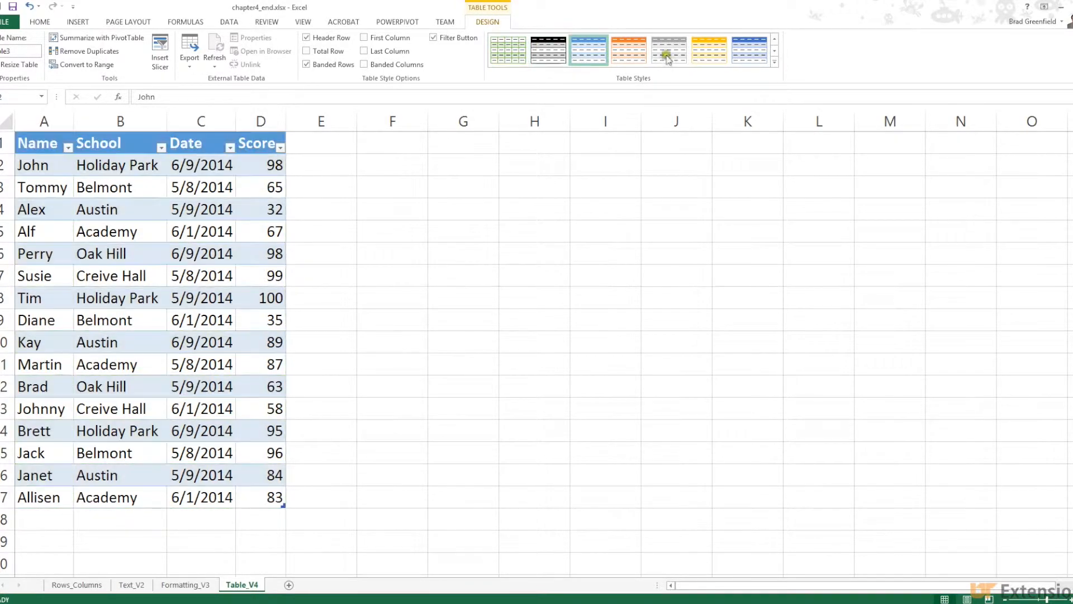
click(776, 66)
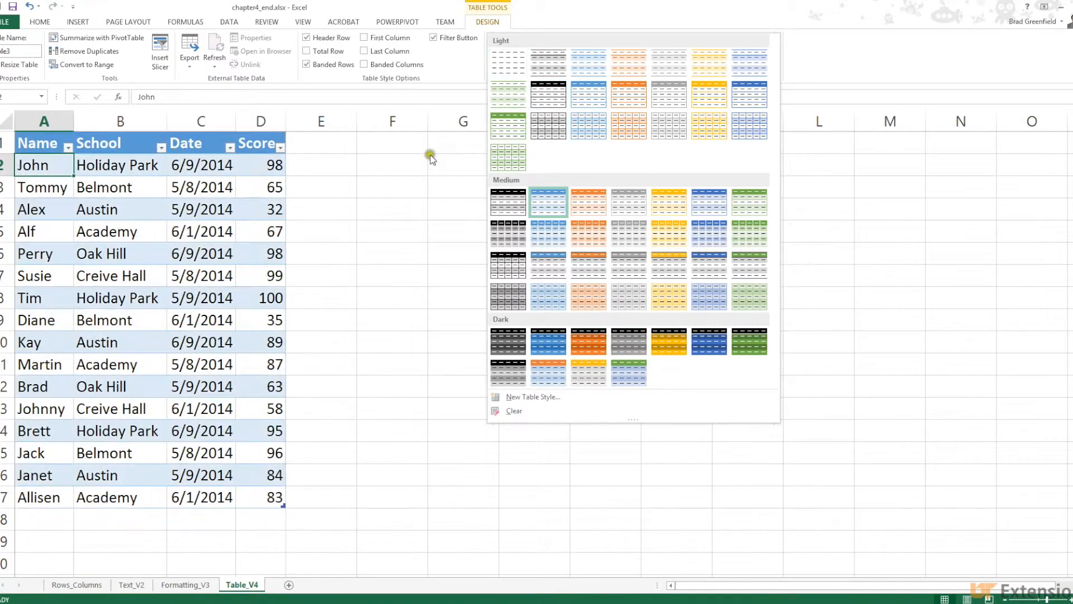
click(438, 67)
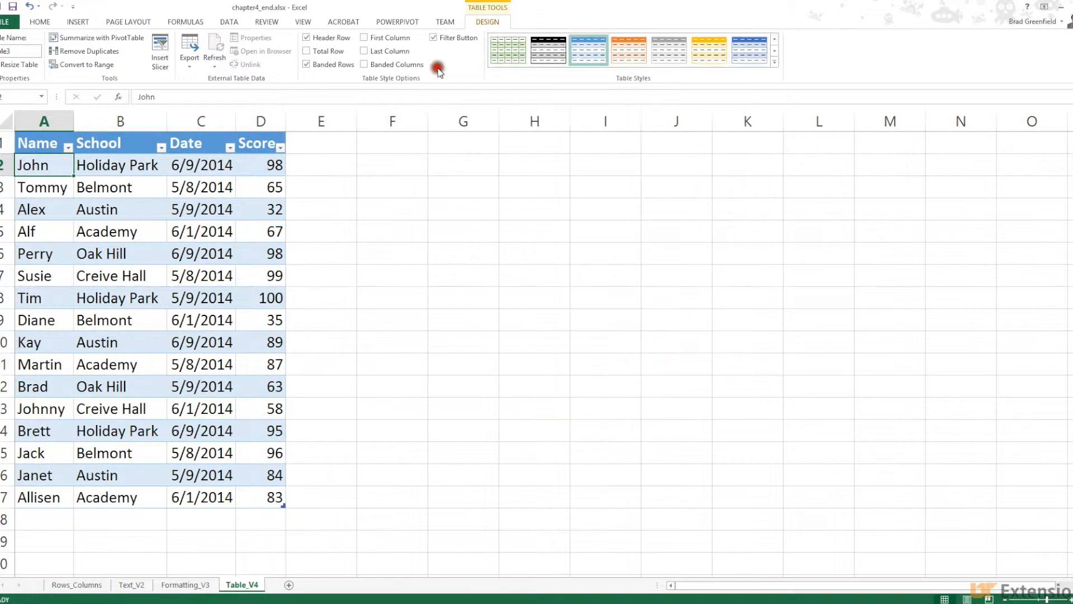
click(306, 65)
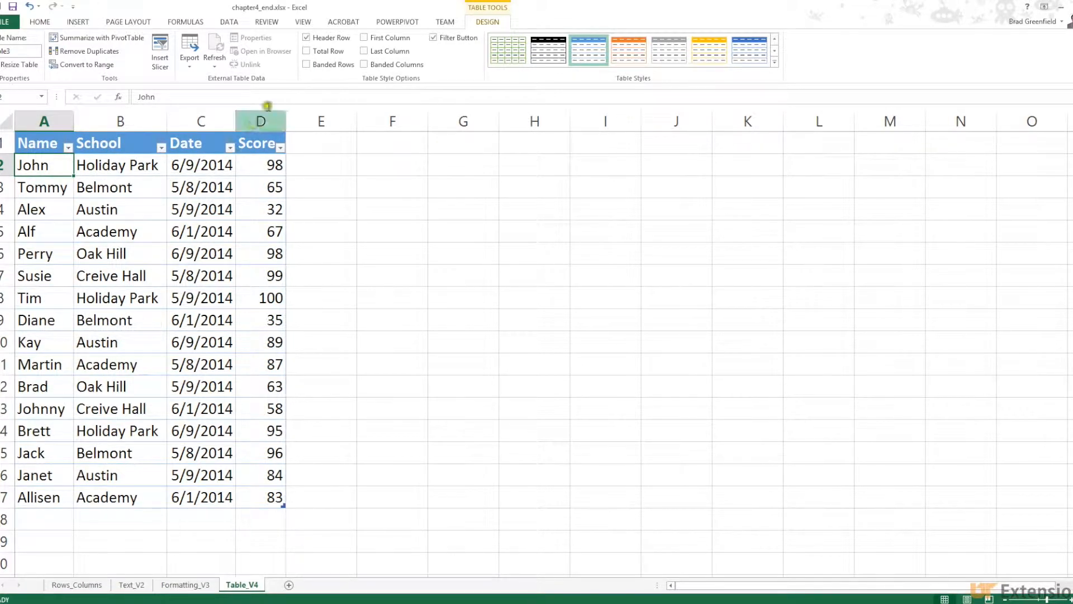
click(306, 65)
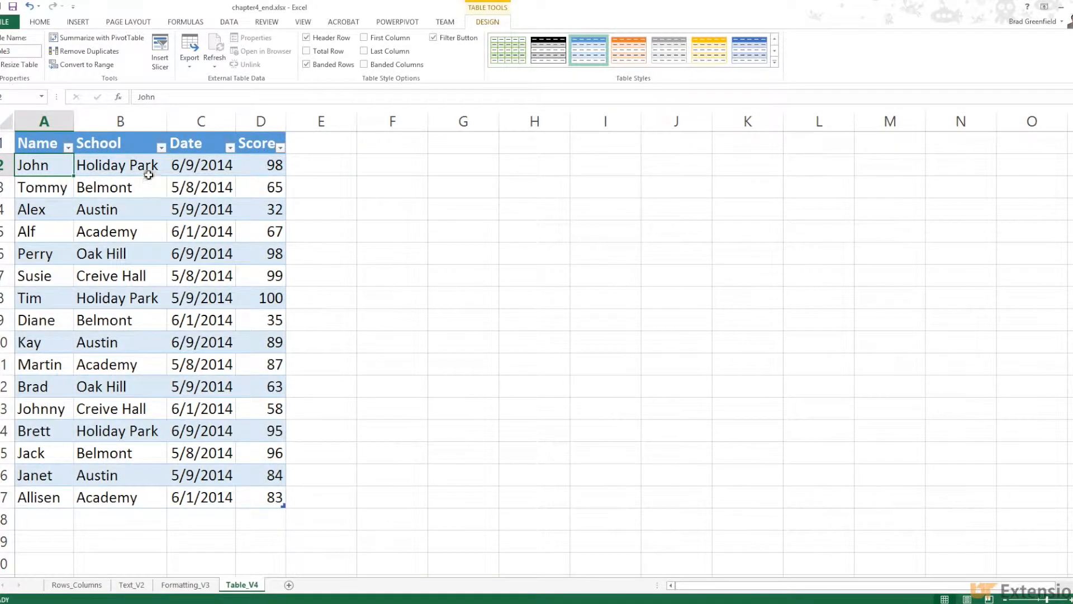
Filter the Name column to show only the first name in the filter list.
click(68, 147)
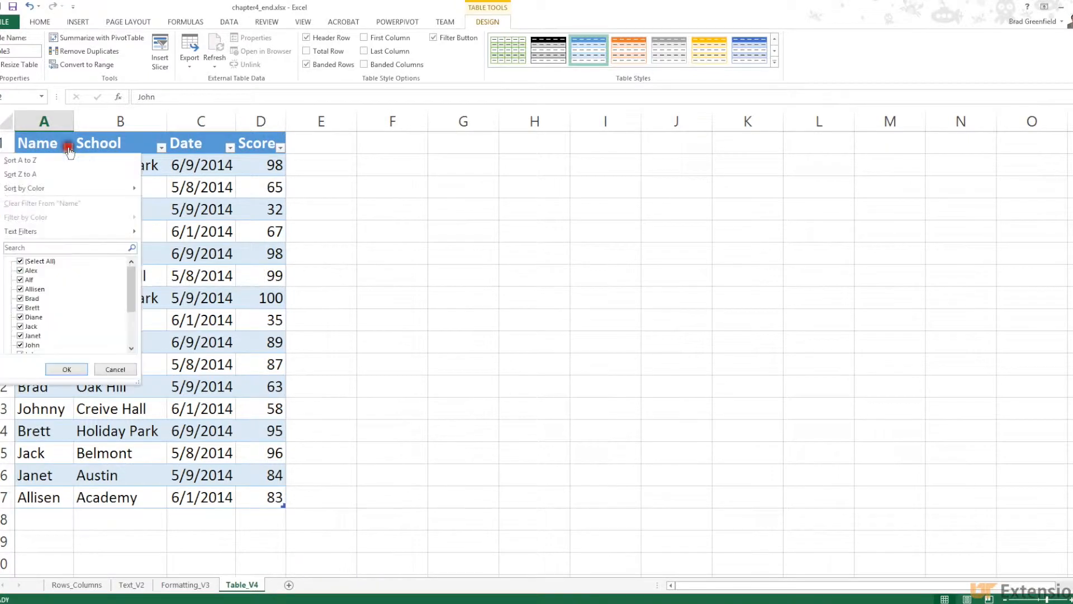
click(20, 261)
click(20, 261)
click(20, 262)
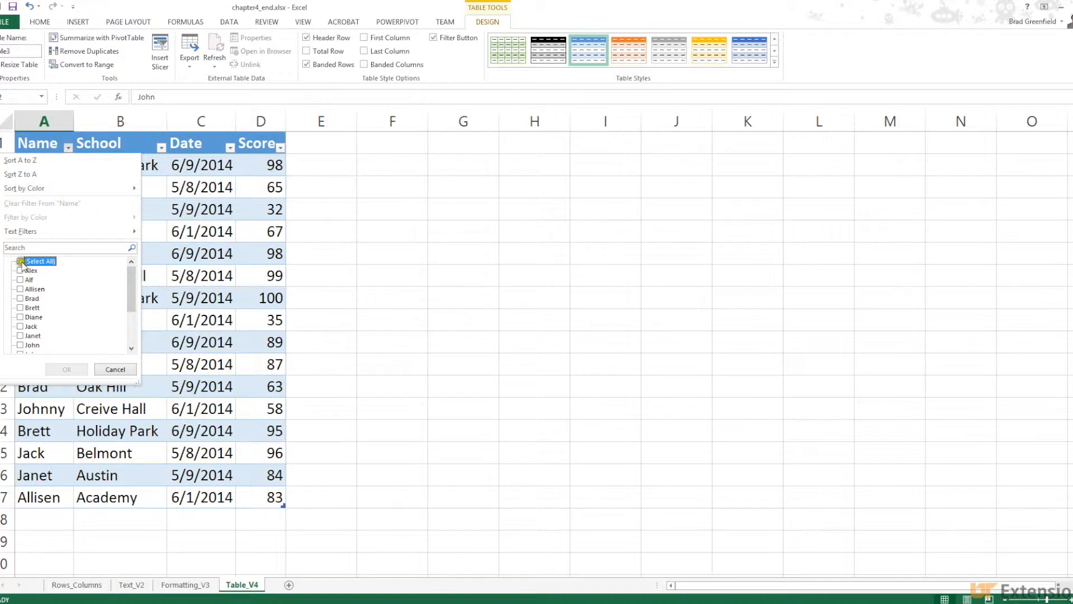
click(20, 271)
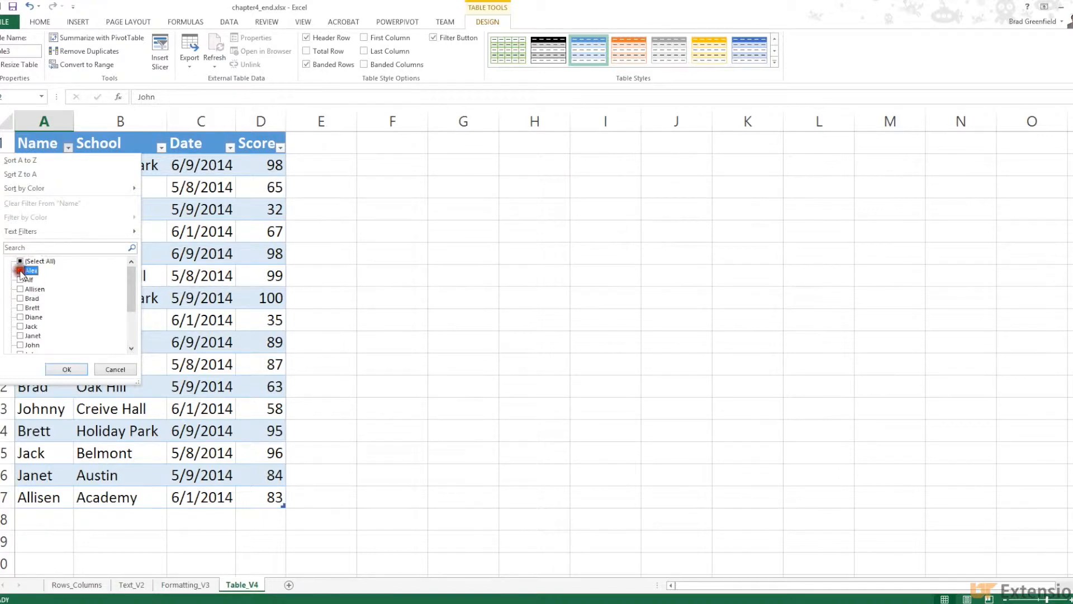
click(66, 370)
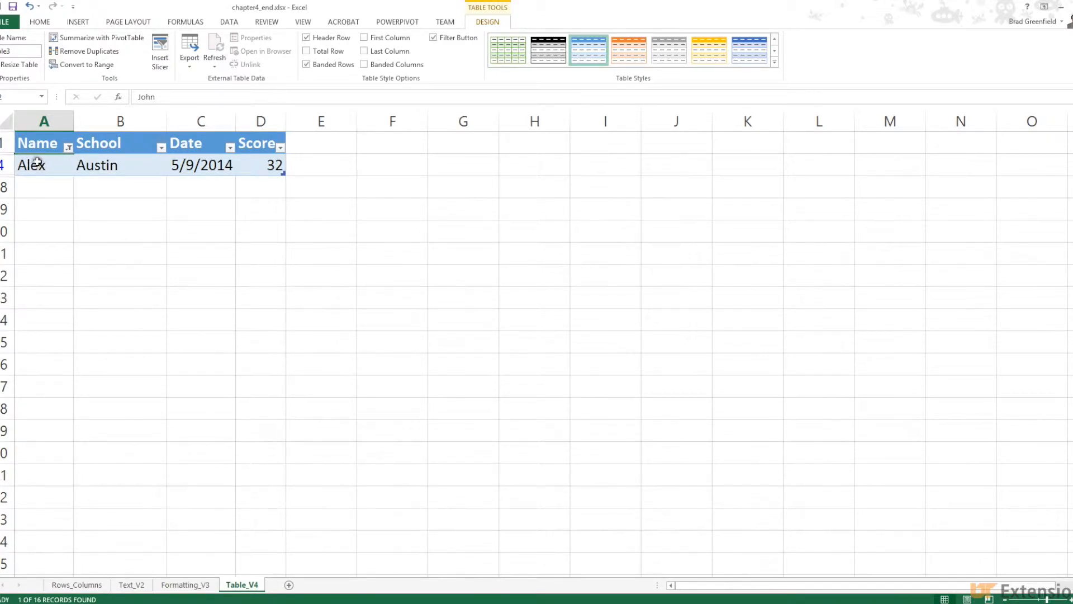
Reset the Name column filter to show all names.
click(68, 147)
click(20, 261)
click(67, 369)
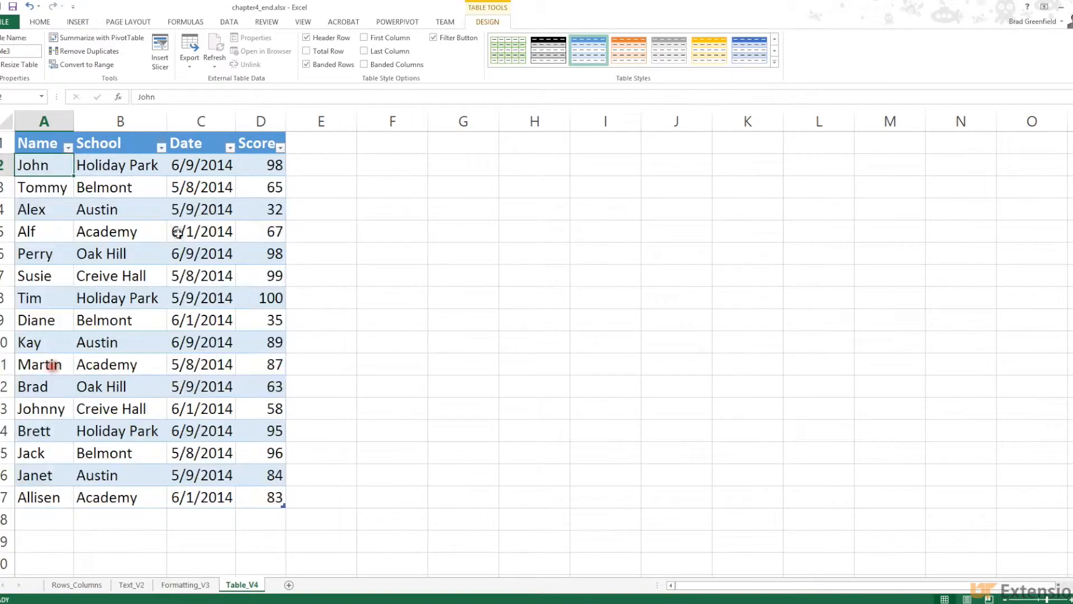
Filter the School column to show only Holiday Park.
click(161, 147)
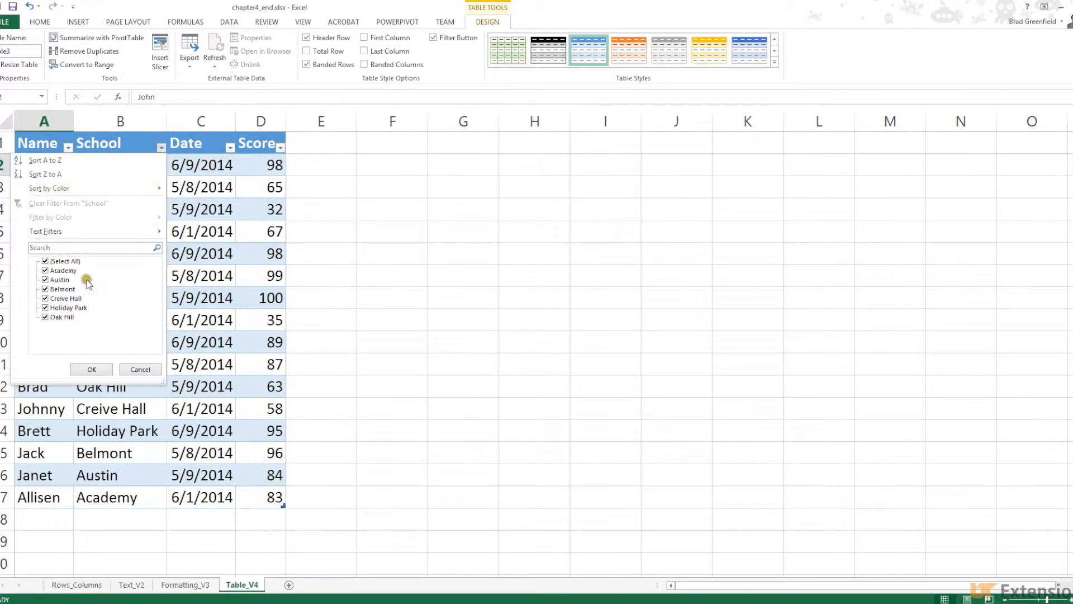
click(46, 261)
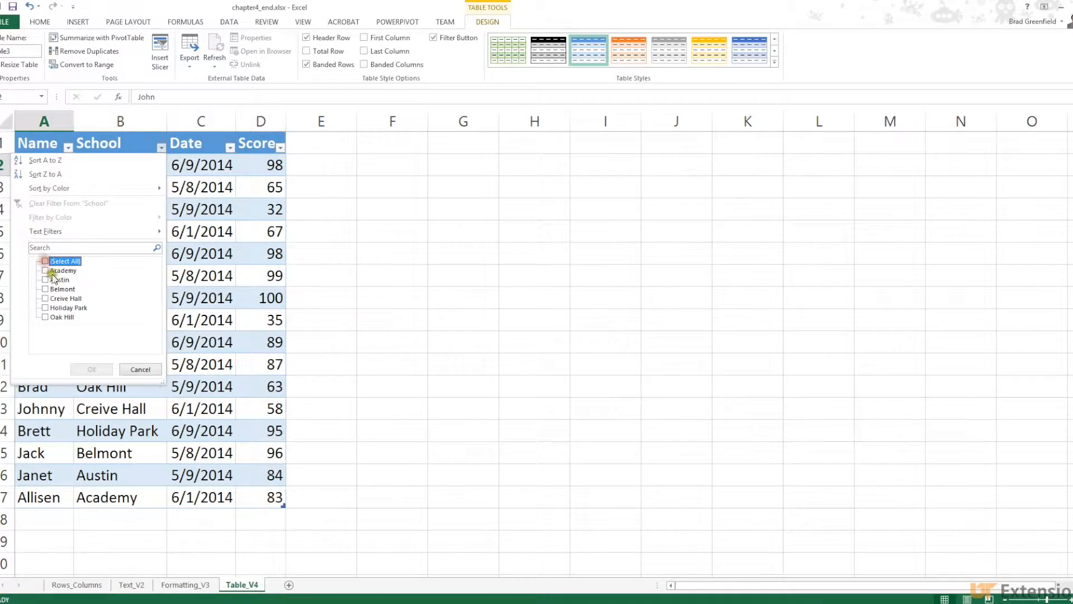
click(45, 308)
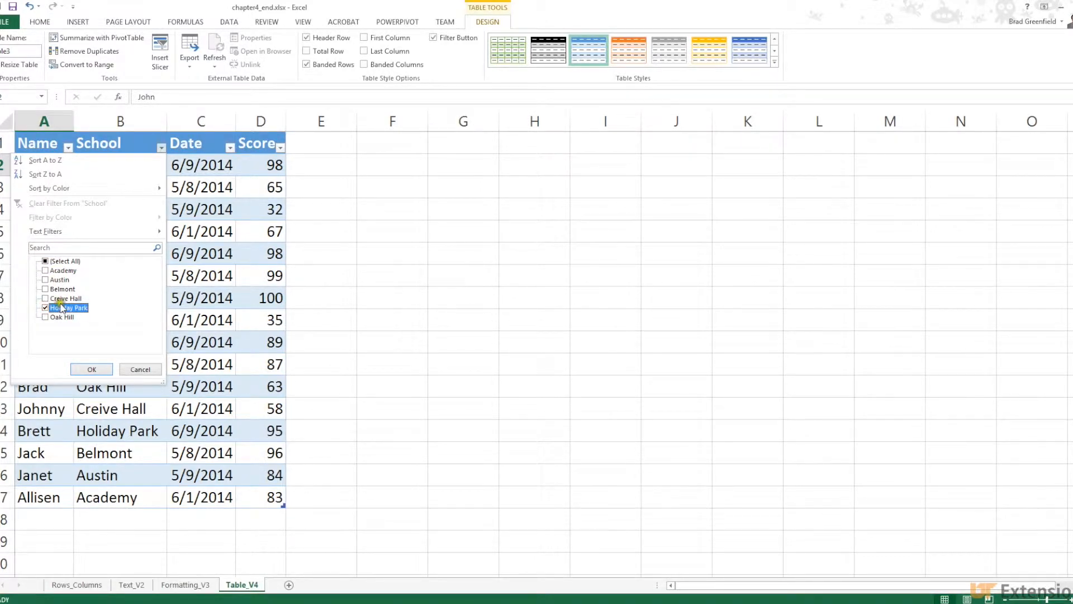
click(94, 369)
click(93, 368)
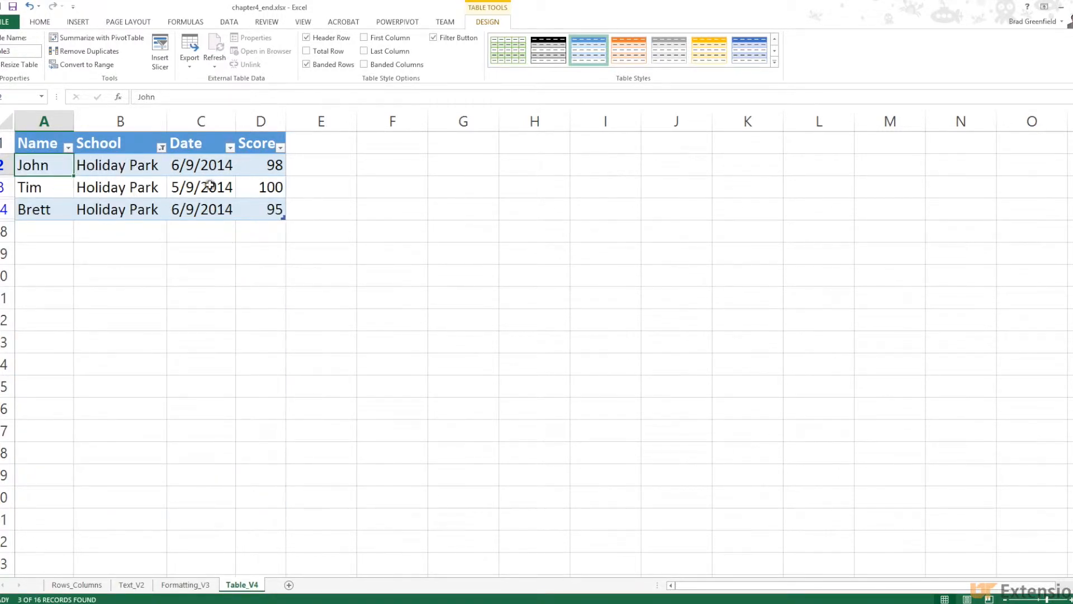
Reset the School column filter to show all schools.
click(161, 147)
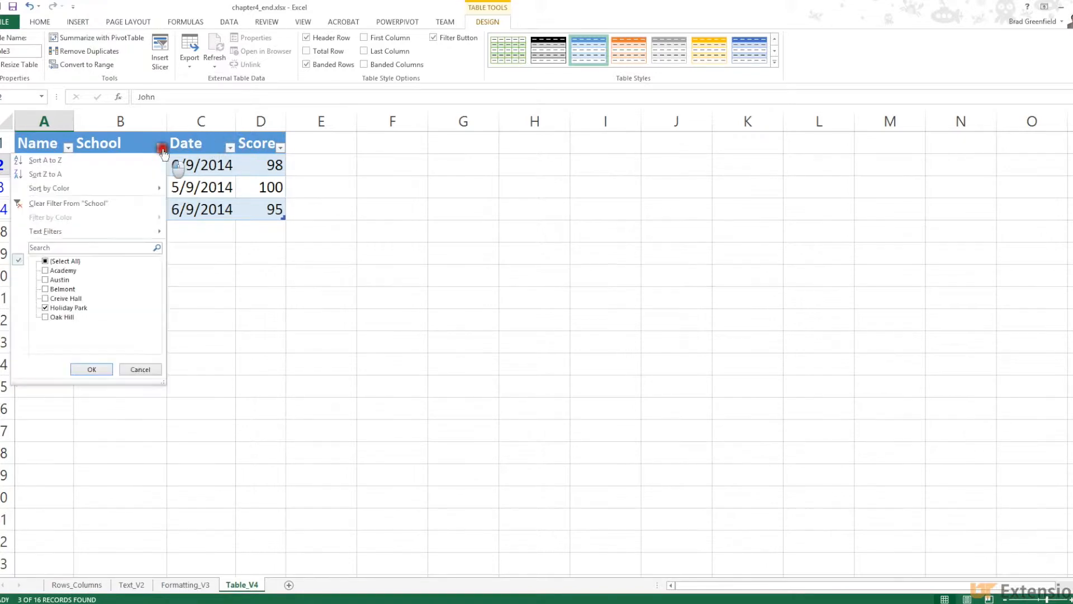
click(46, 261)
click(173, 292)
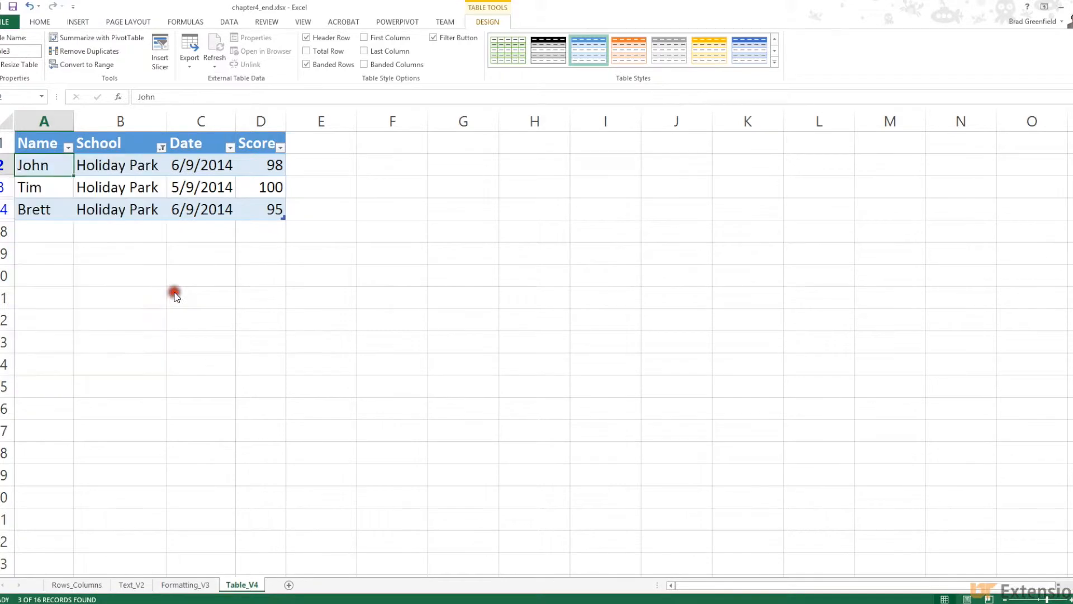
click(161, 147)
click(53, 261)
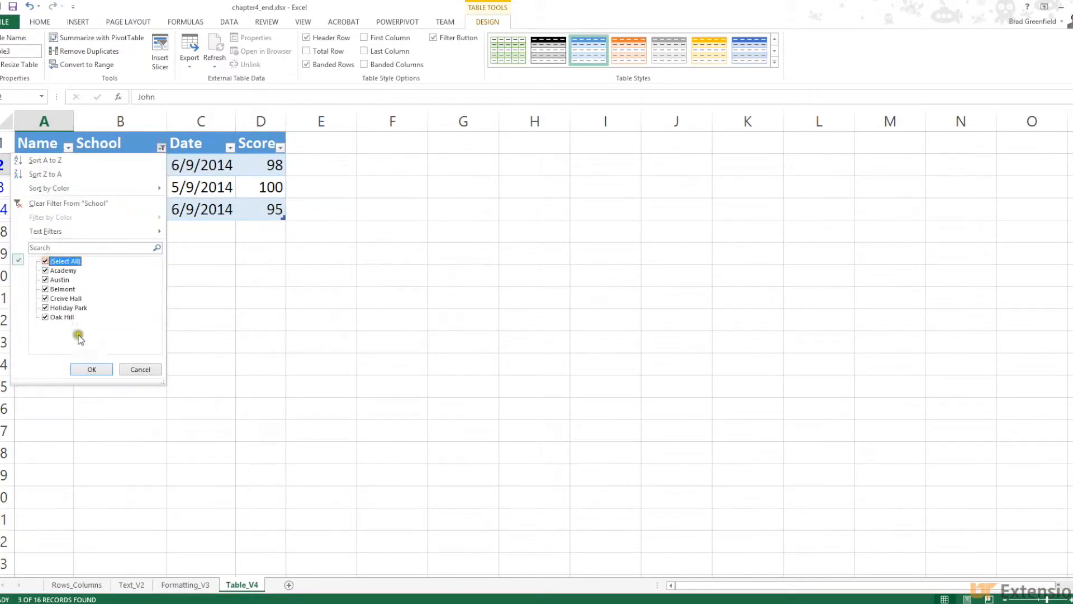
click(90, 370)
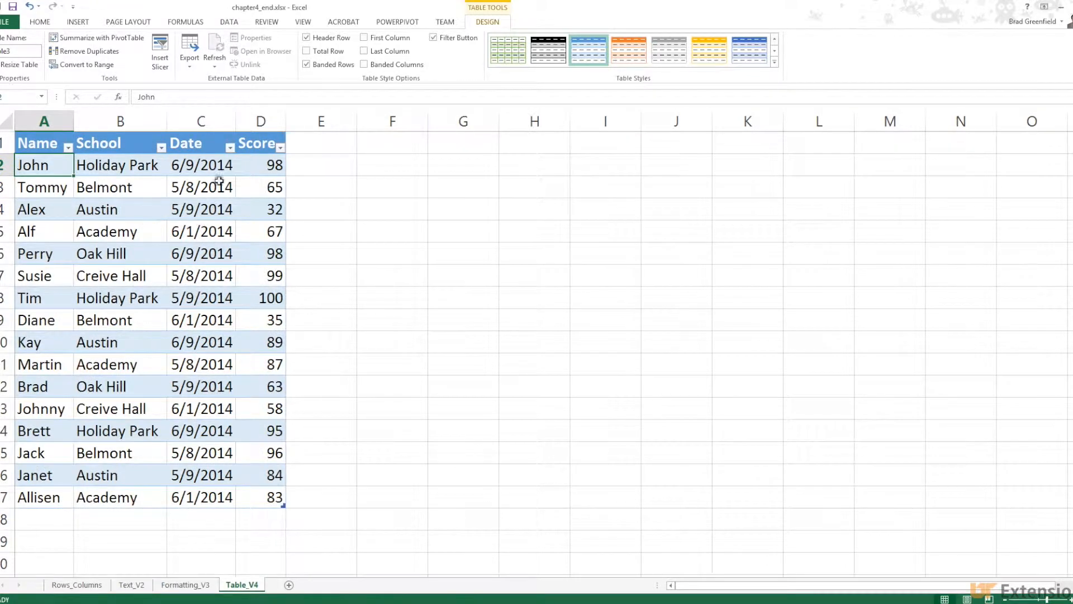
Add a table column headed "Overall Score" in E1 and fit the column width to the header.
click(306, 146)
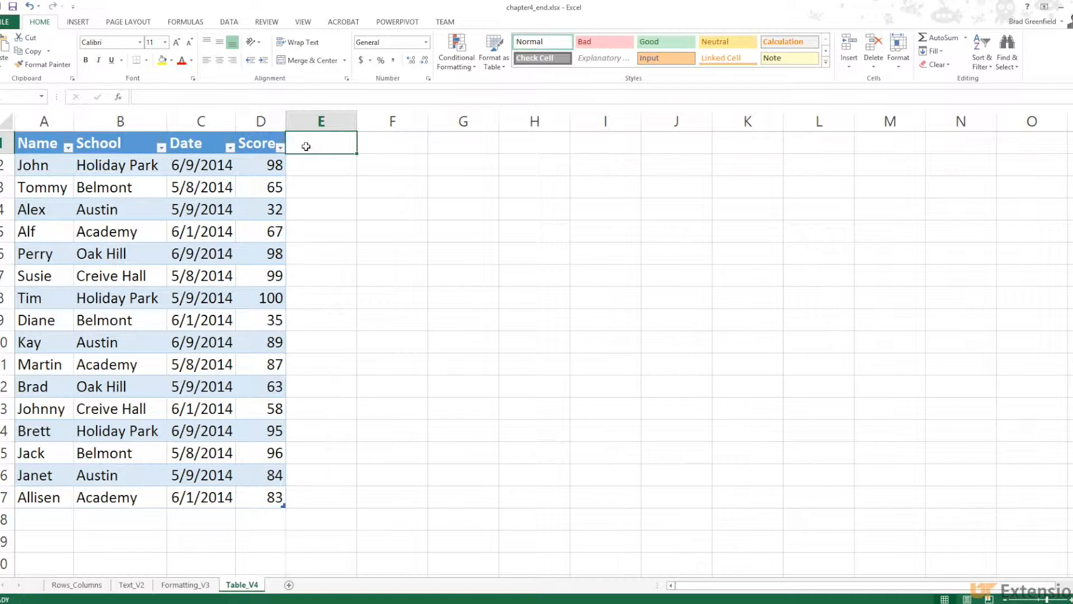
text(Overall Score)
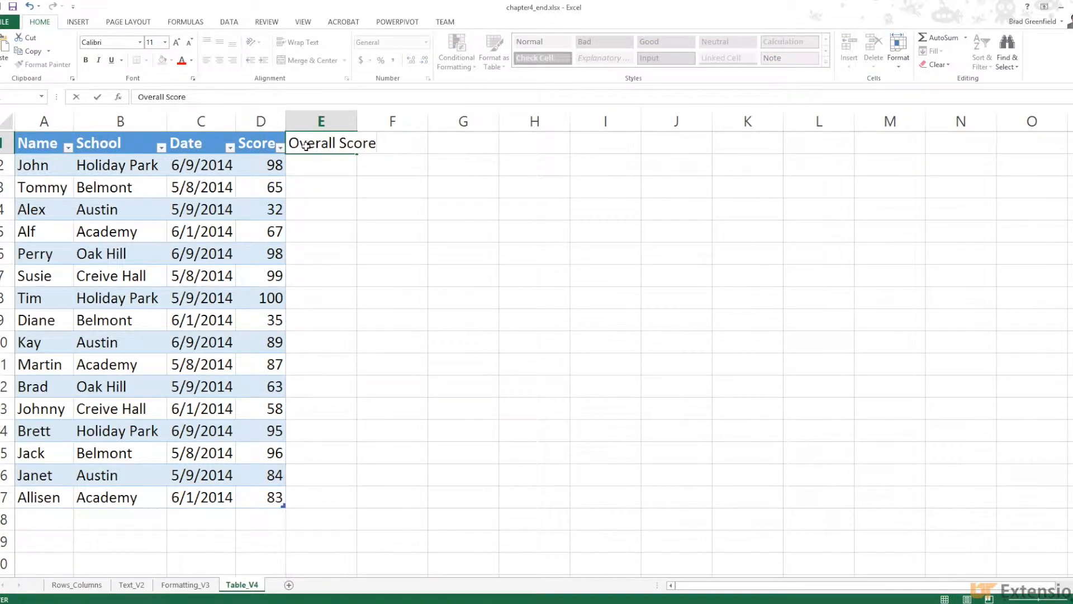
key(Return)
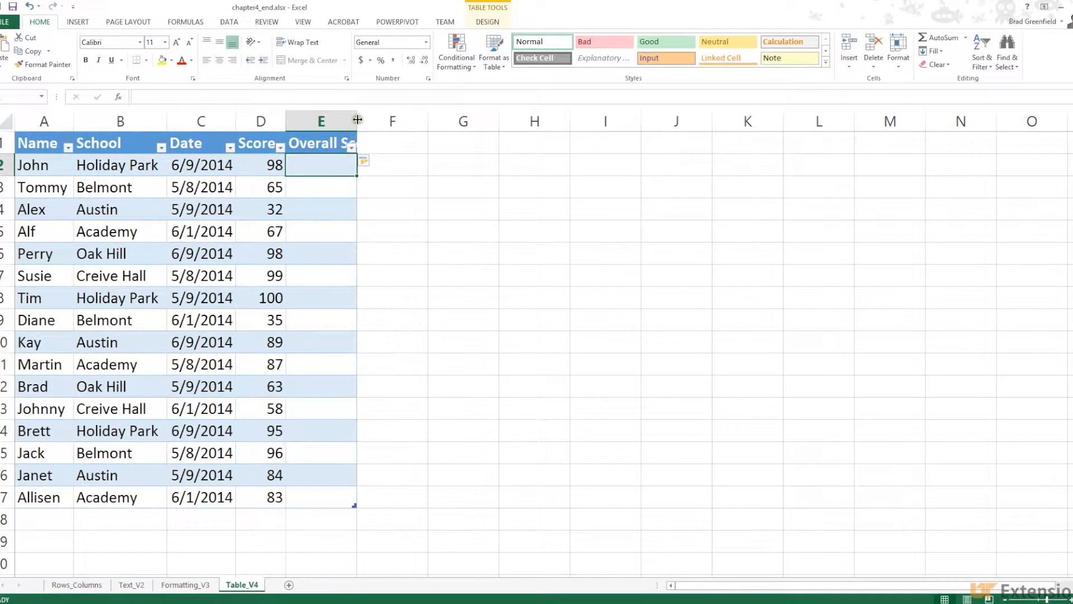
double_click(358, 119)
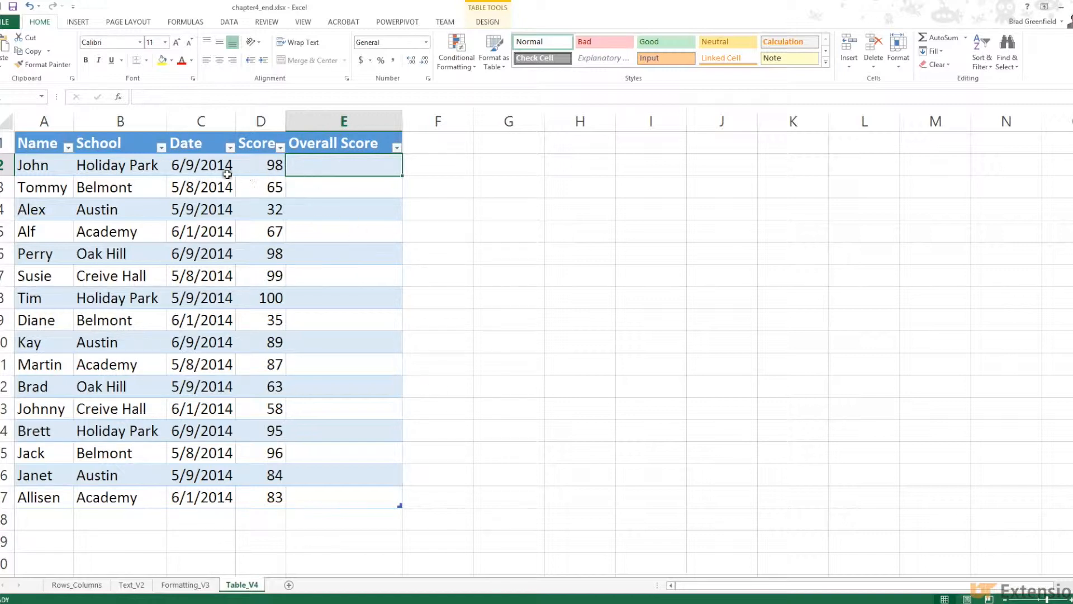
Enter 110 and 251 in the first two Overall Score cells and undo both entries.
double_click(327, 166)
text(110)
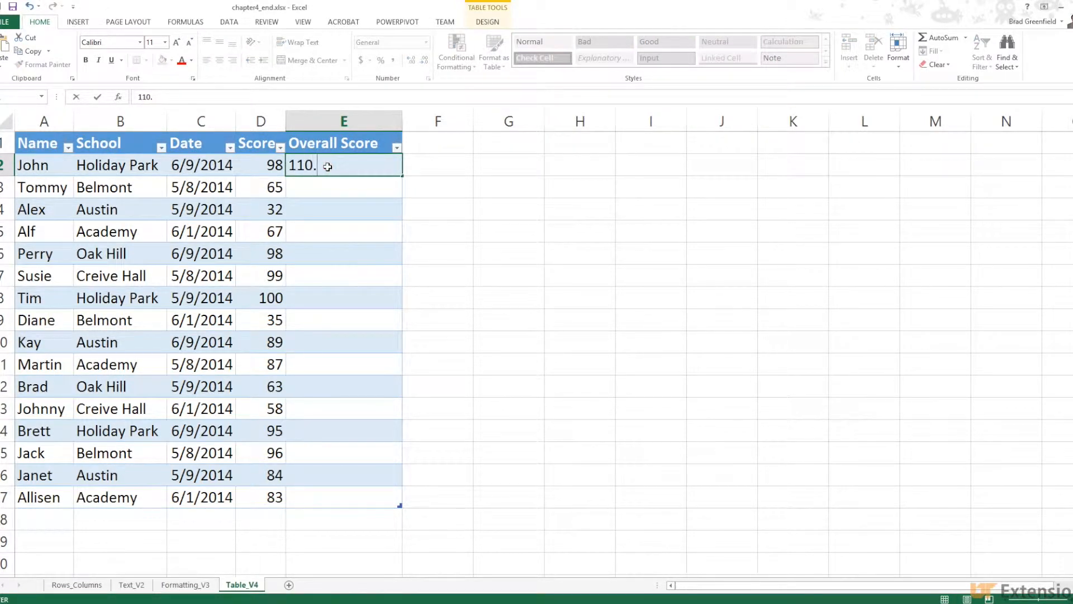
key(Return)
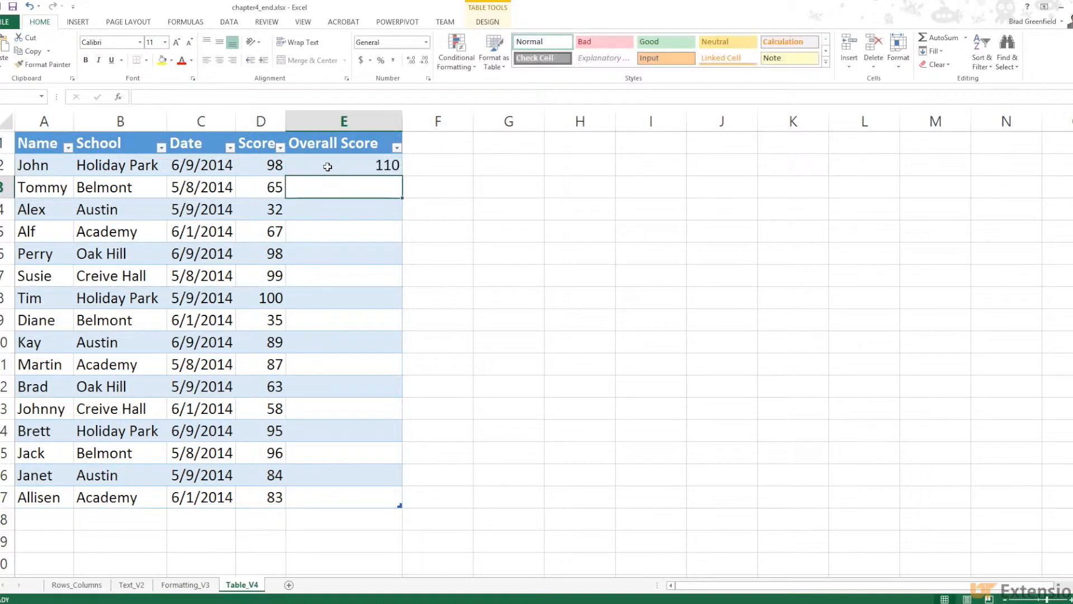
text(251)
key(Return)
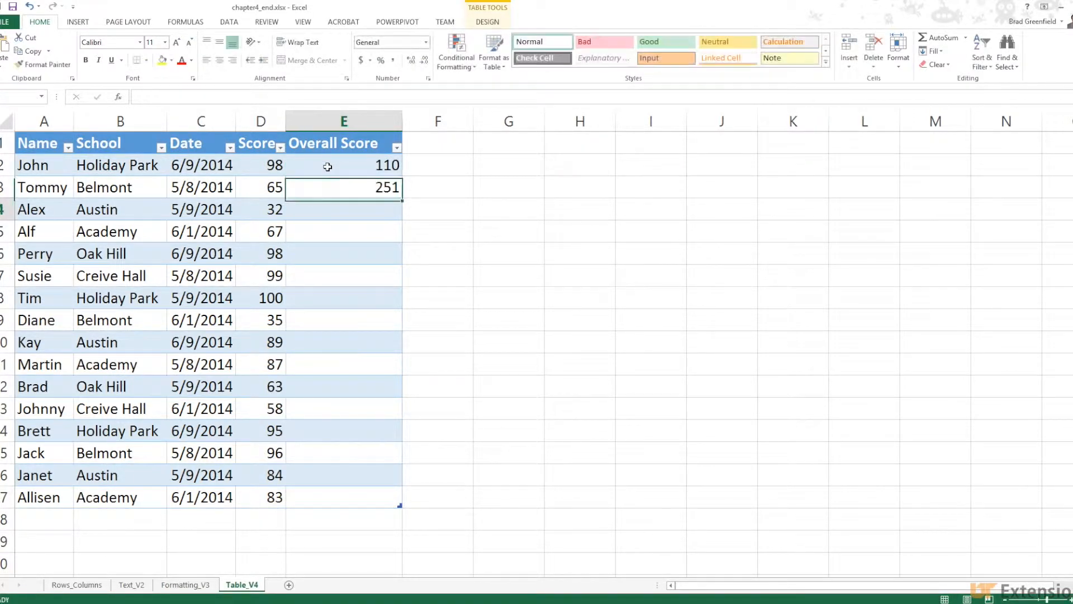
click(30, 7)
click(30, 6)
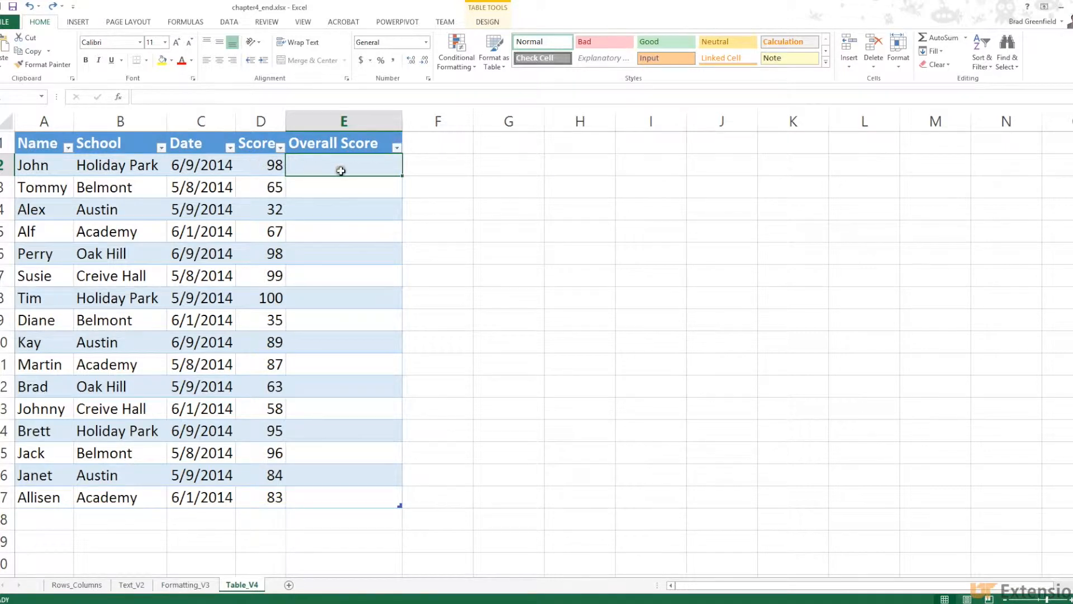
double_click(306, 165)
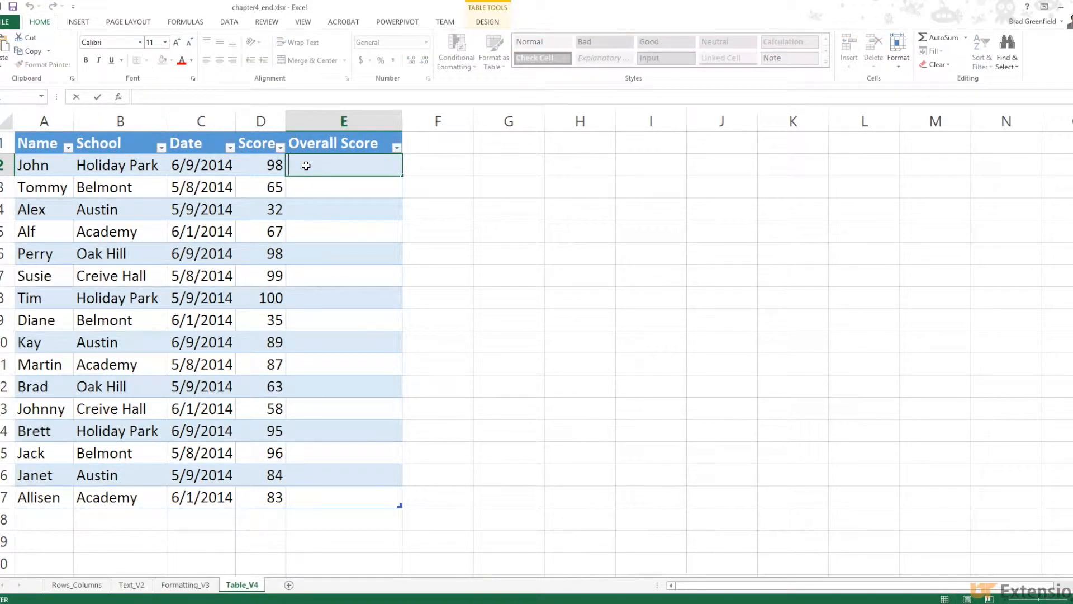
text(=)
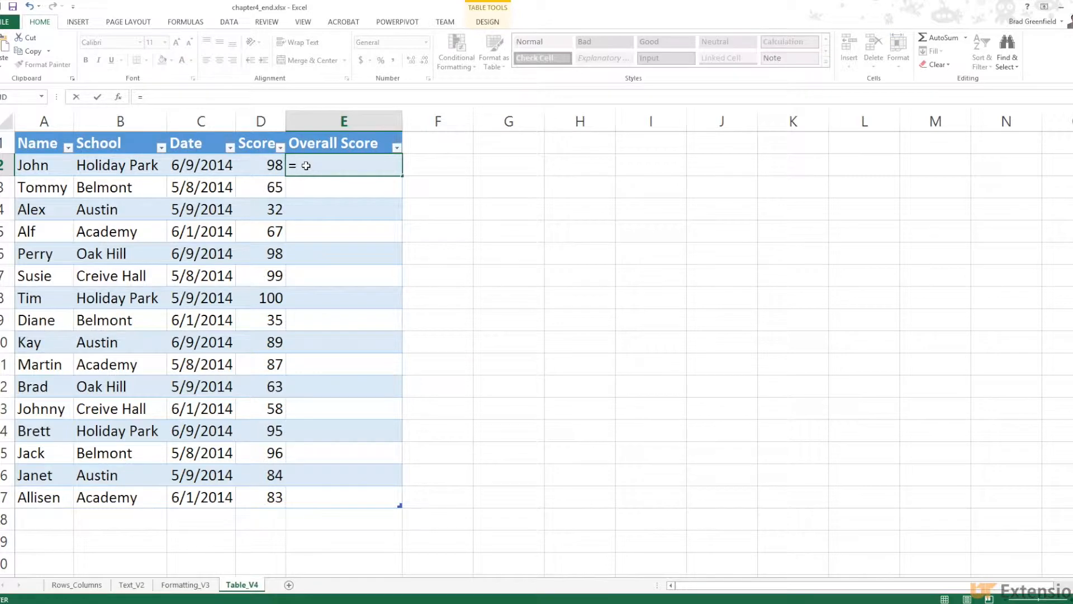
click(269, 166)
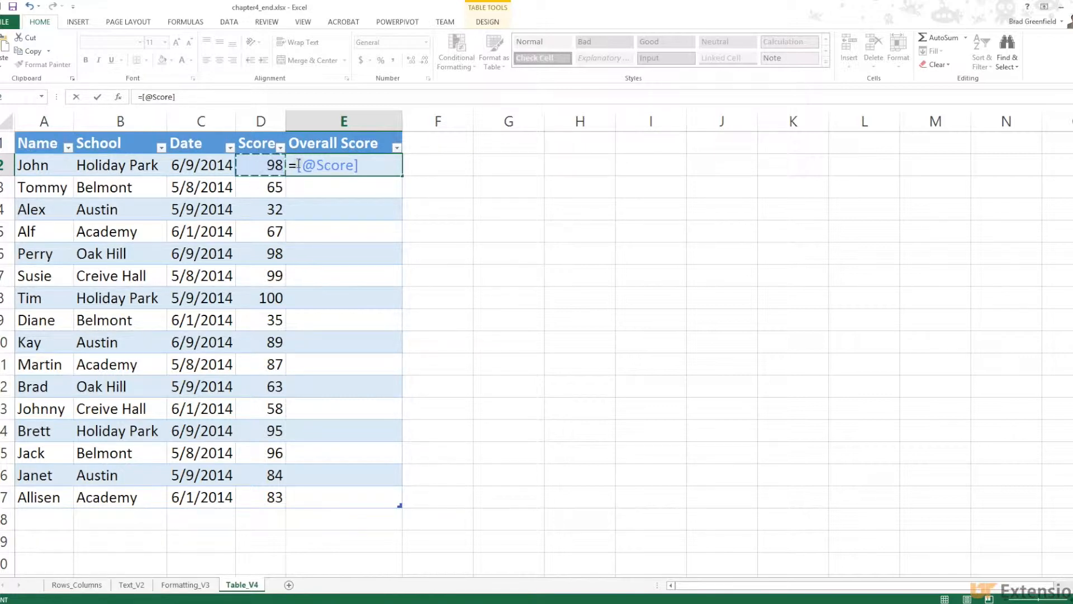
text(+100)
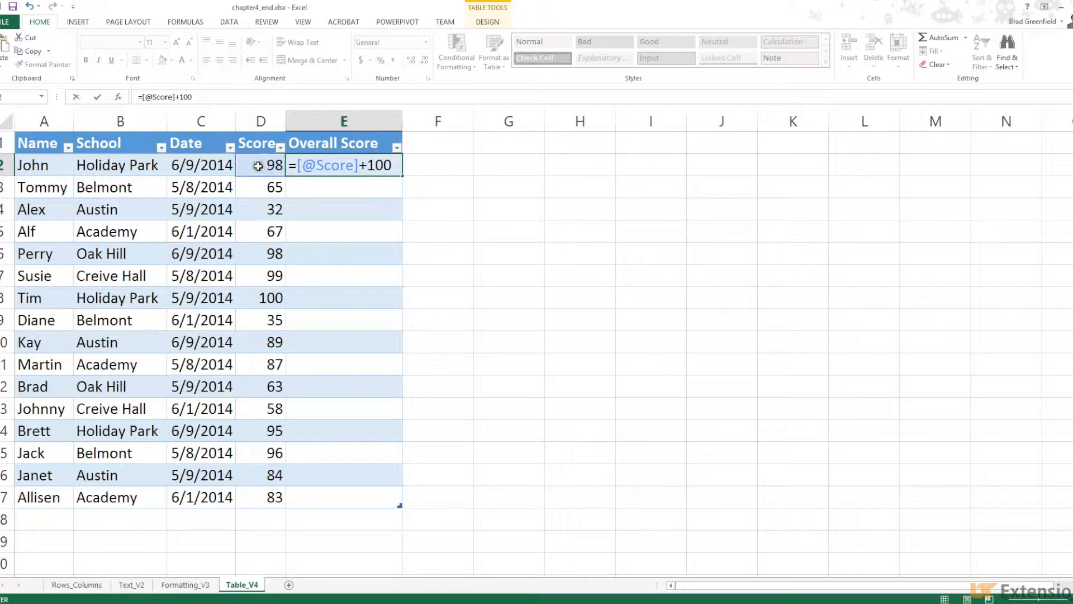
key(Return)
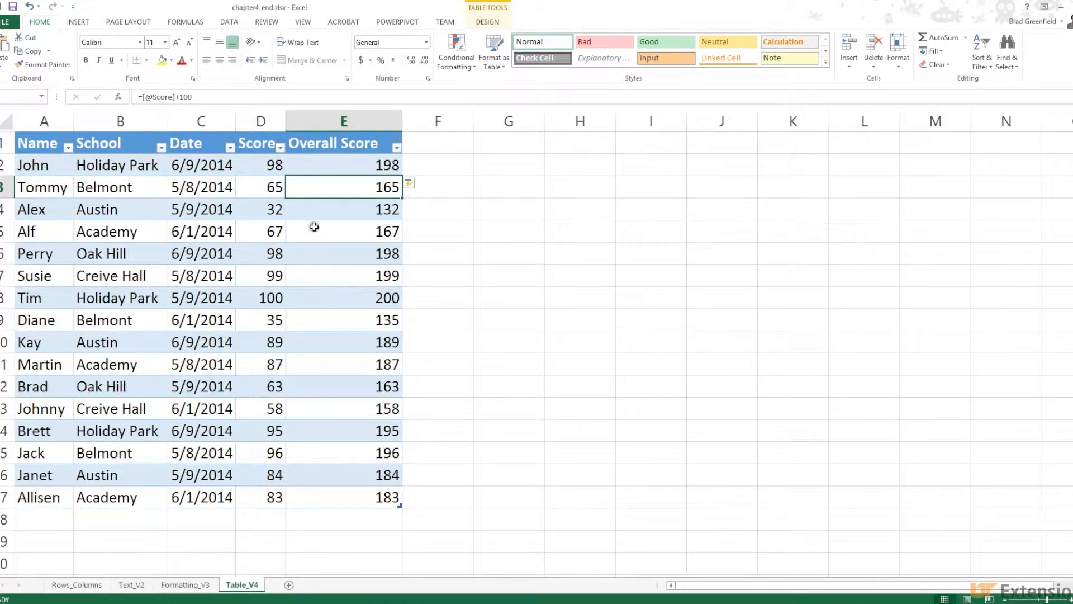
click(271, 164)
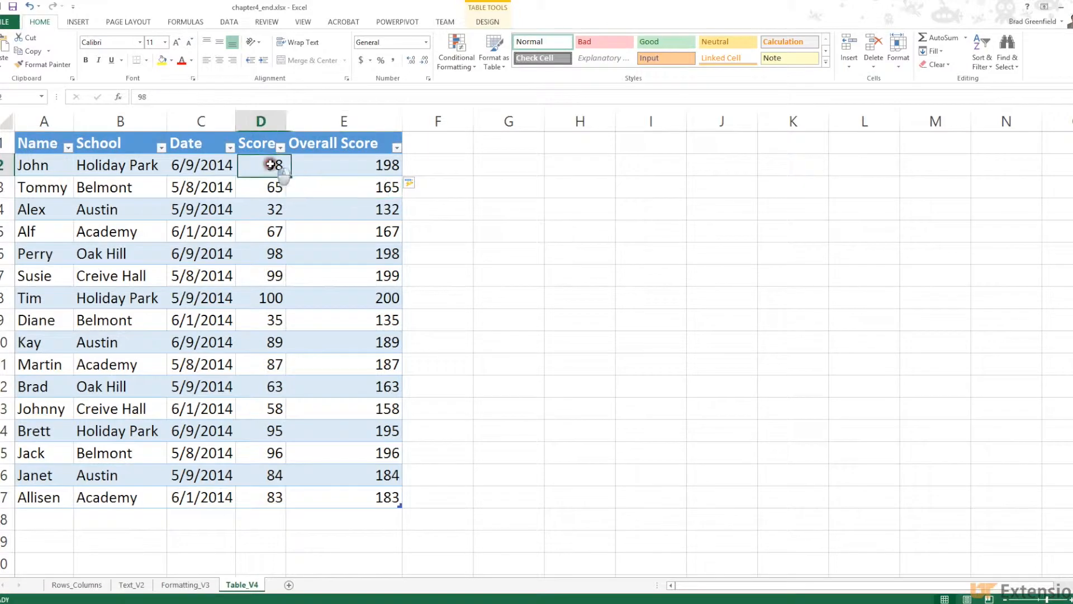
click(479, 20)
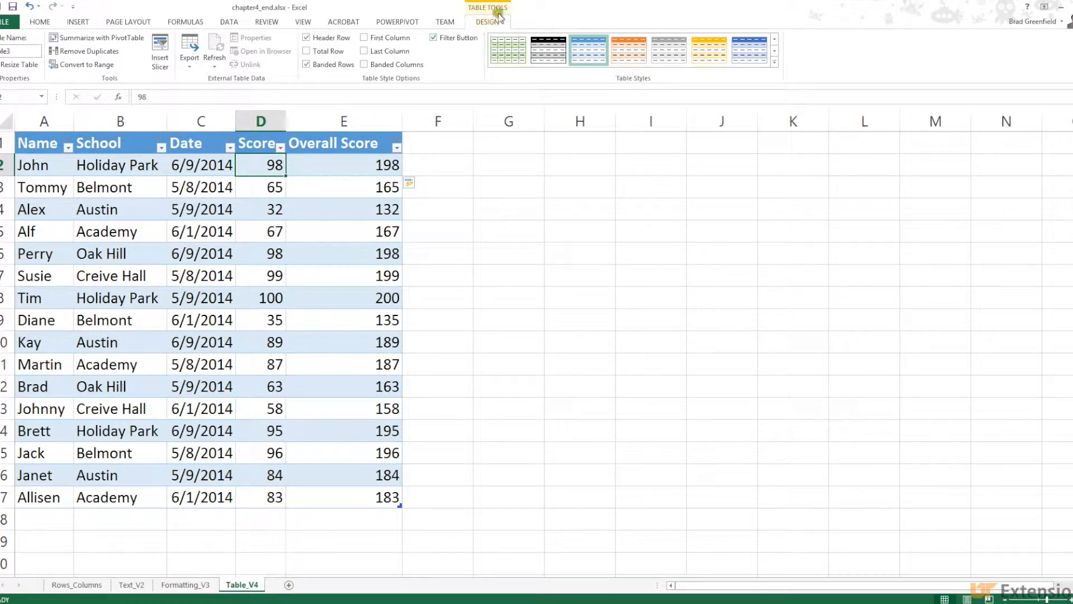
click(520, 182)
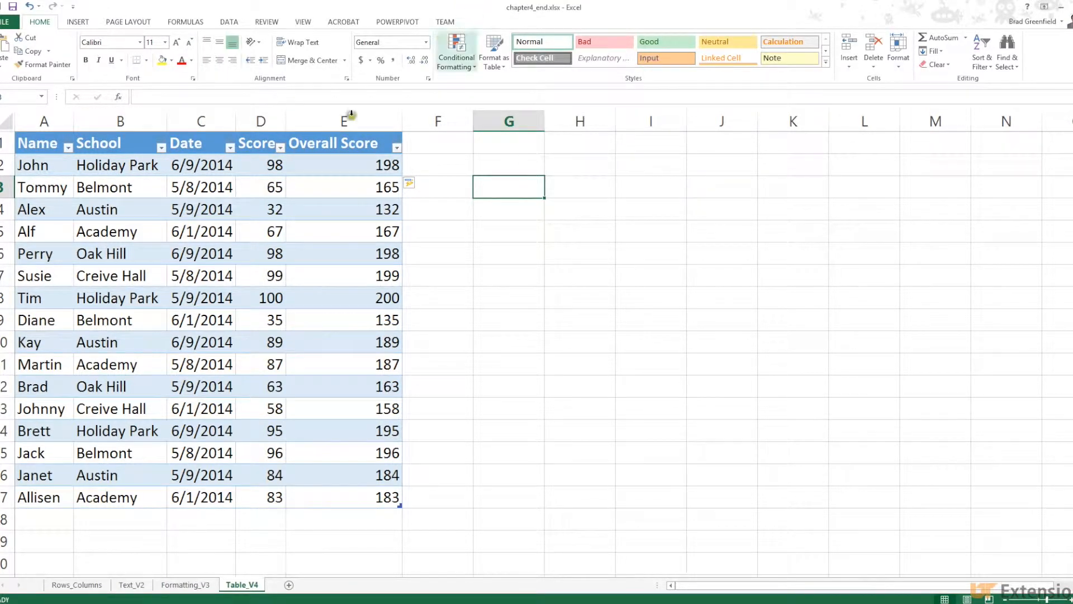
Remove duplicate rows from the table based only on the School column, and undo the removal.
click(334, 168)
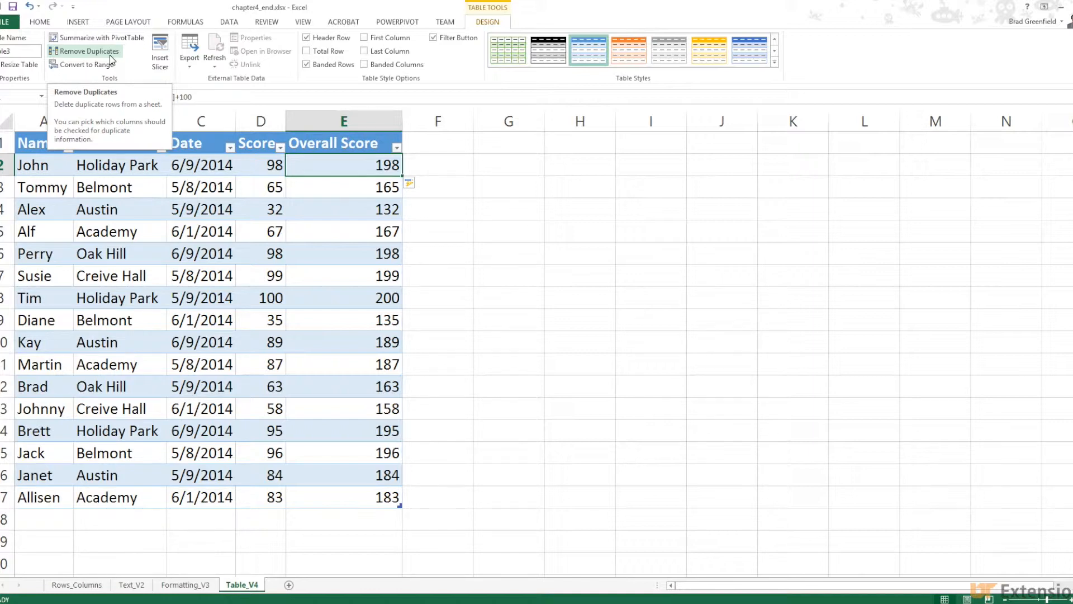
click(95, 52)
click(93, 52)
drag(639, 152, 535, 166)
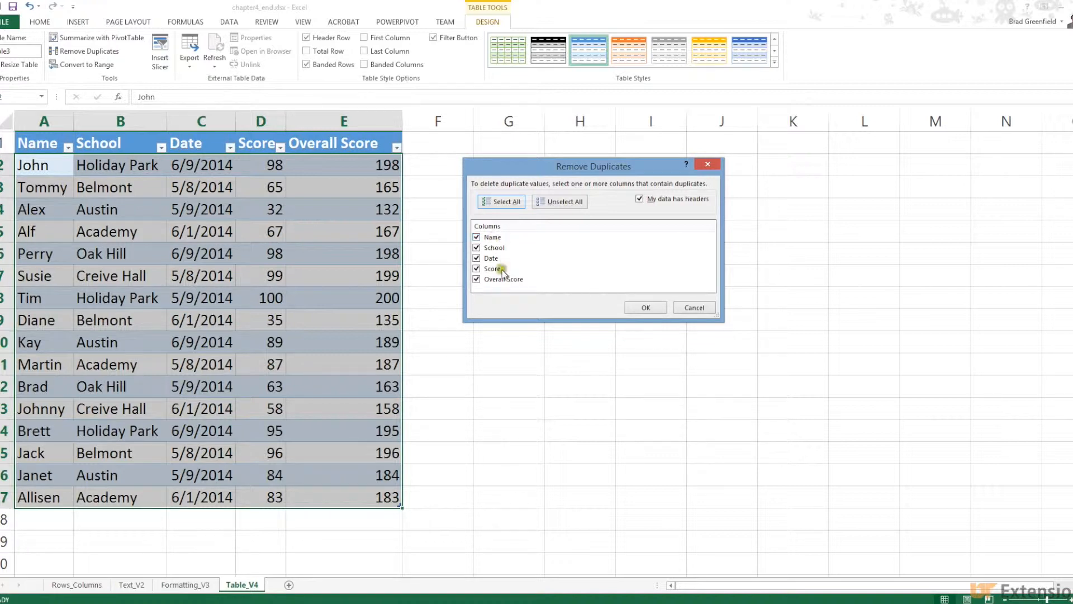
click(477, 237)
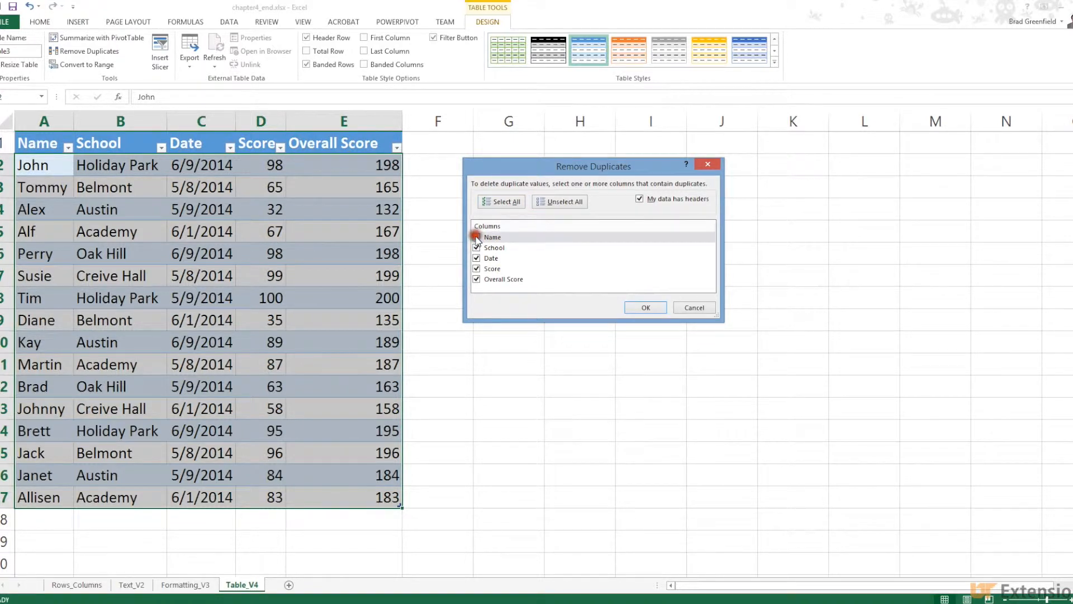
click(478, 259)
click(477, 269)
click(477, 279)
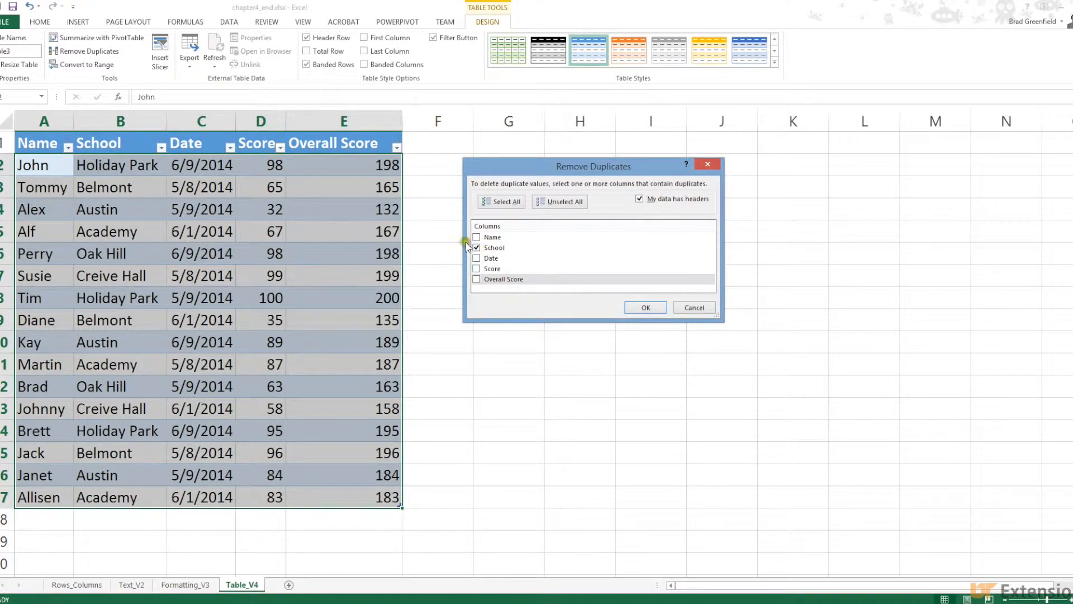
click(640, 307)
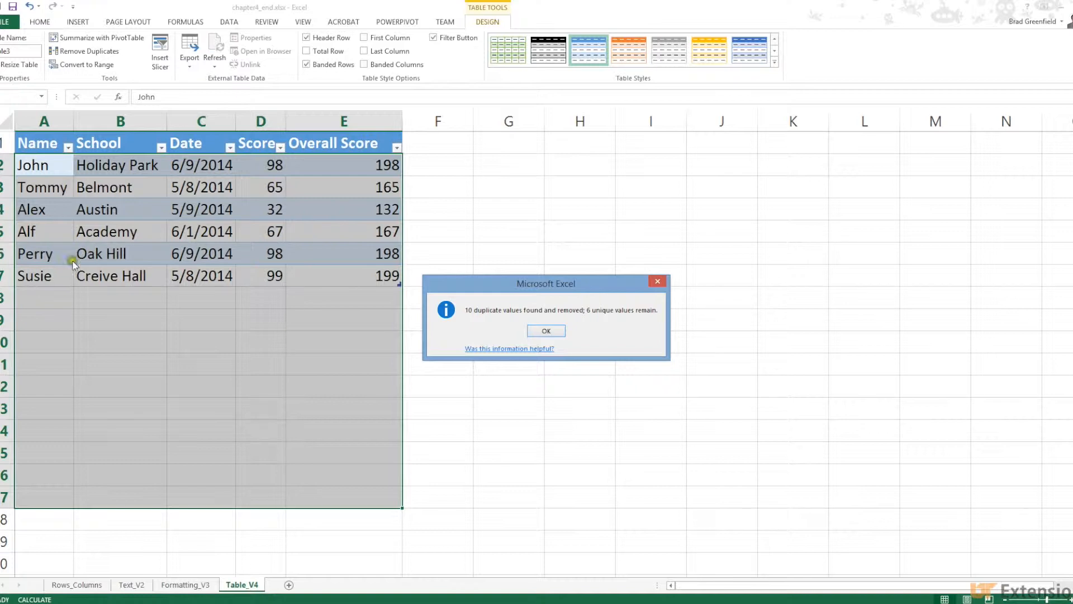
click(547, 331)
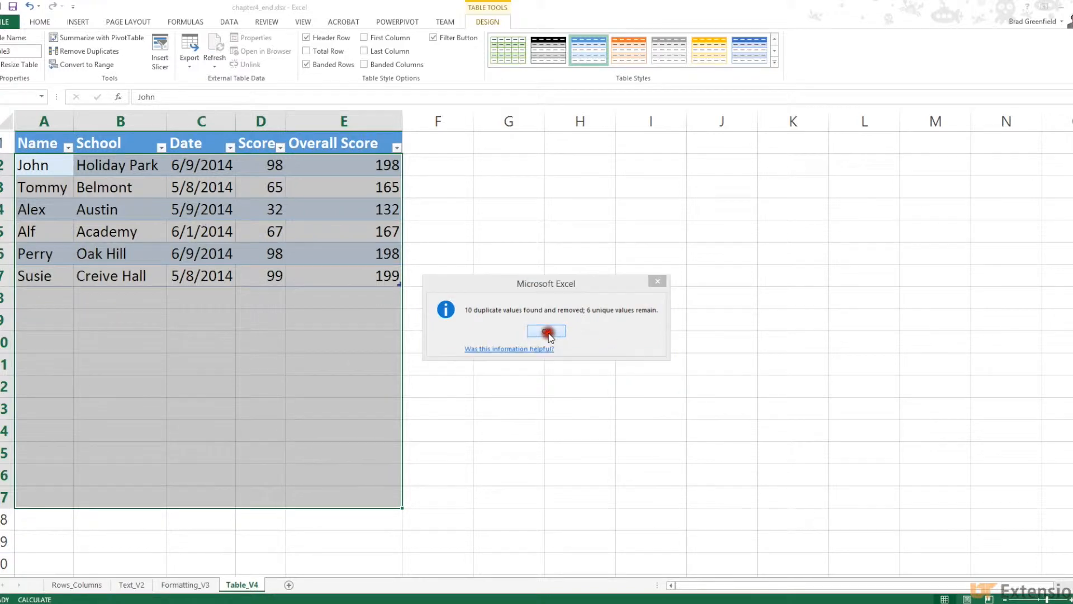
click(27, 7)
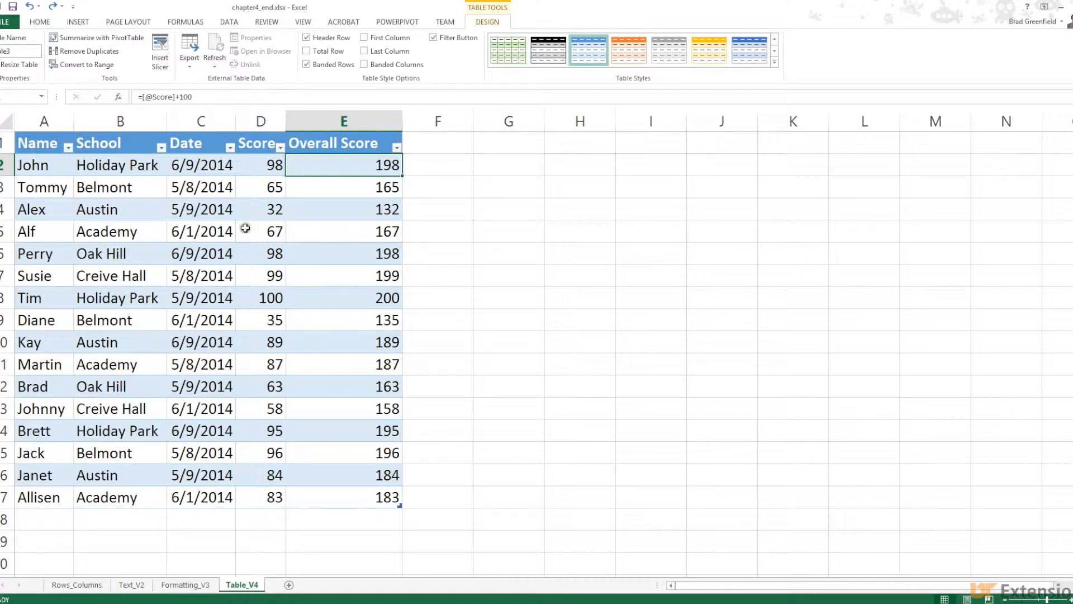
Examine how the table's headings display in the lower rows and review the School column's filter options.
scroll(375, 406, down, 2)
scroll(296, 364, up, 2)
scroll(293, 361, down, 4)
scroll(293, 362, up, 4)
scroll(330, 193, down, 2)
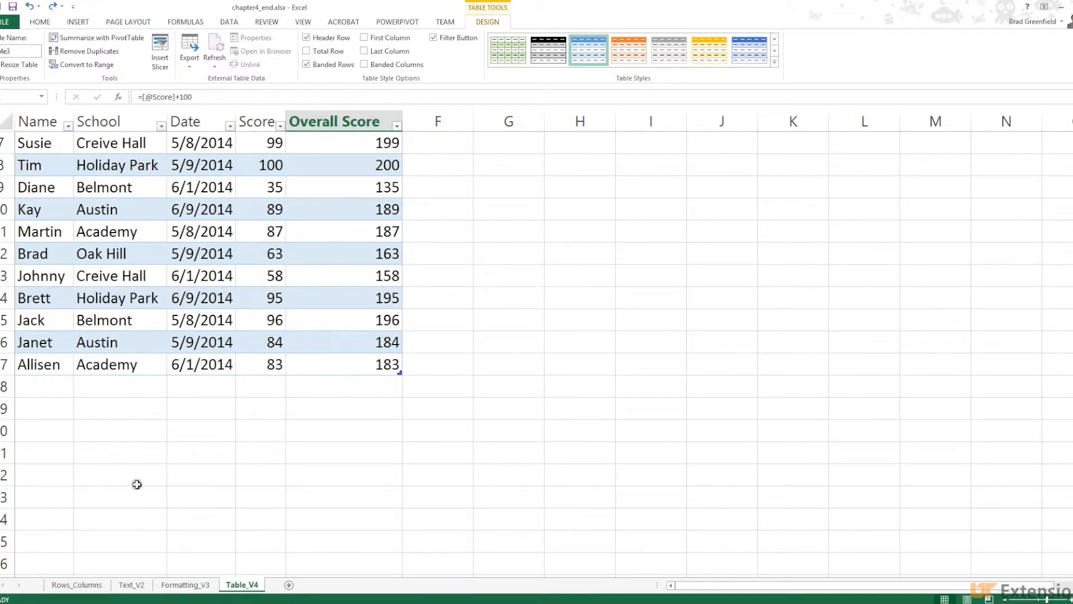
scroll(170, 487, down, 2)
scroll(170, 487, up, 4)
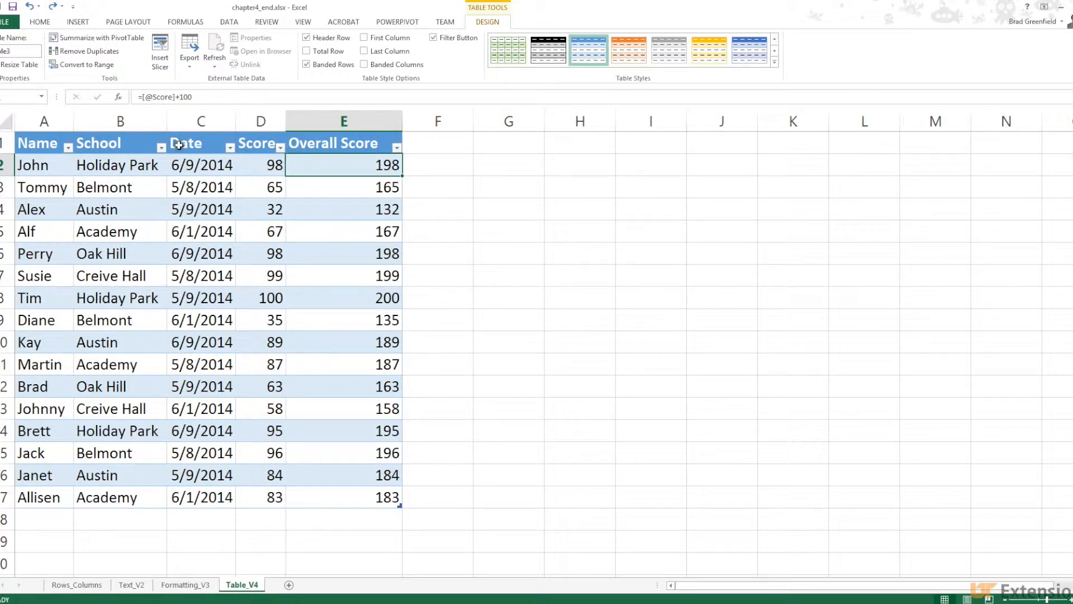
click(162, 148)
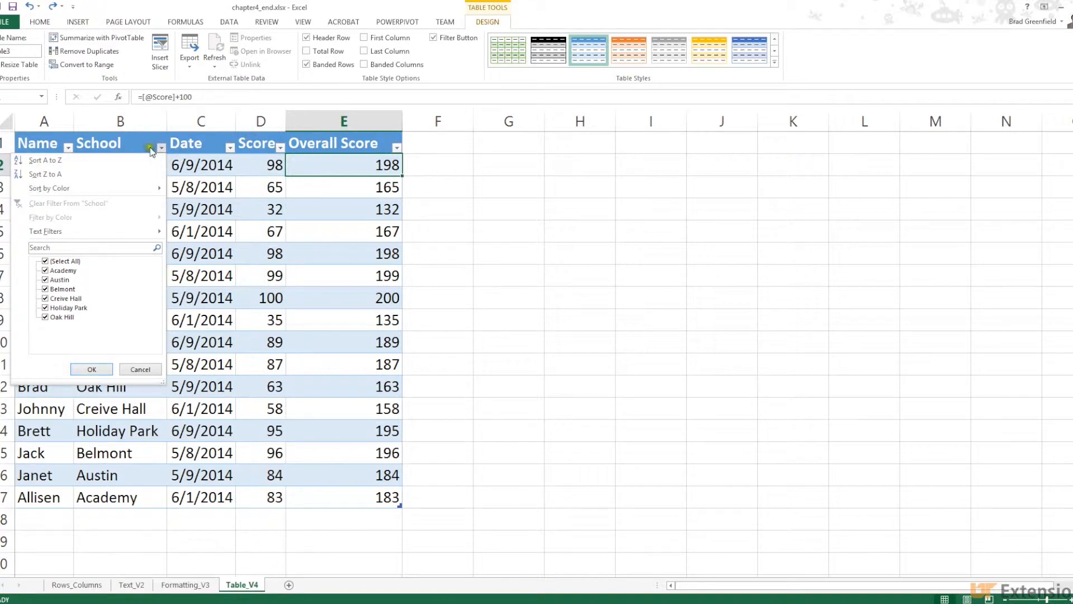
click(162, 122)
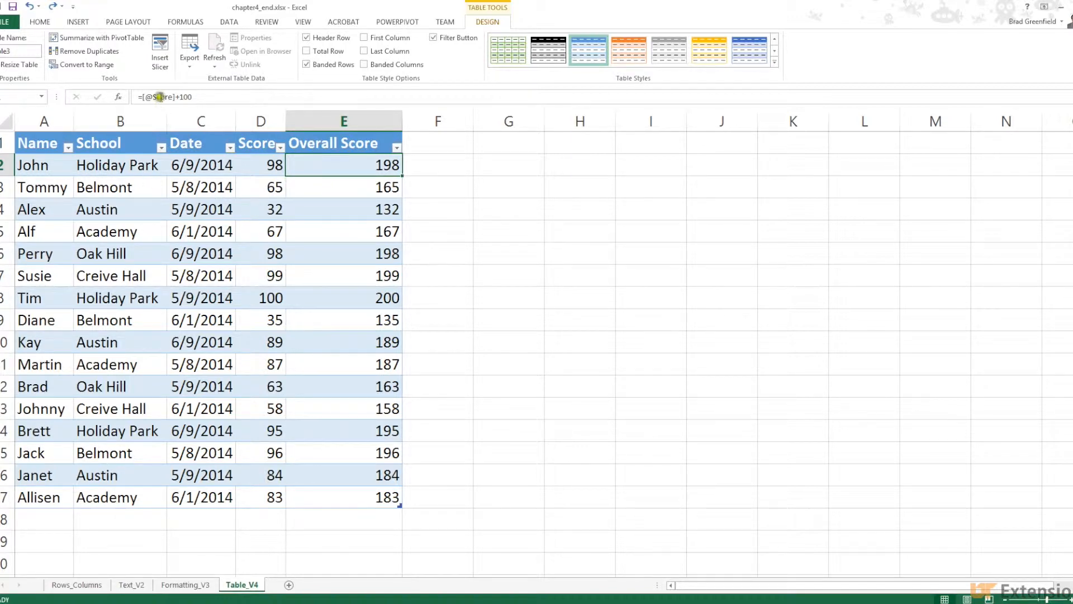
Insert slicers for the School and Score columns and place them side by side next to the table.
click(165, 52)
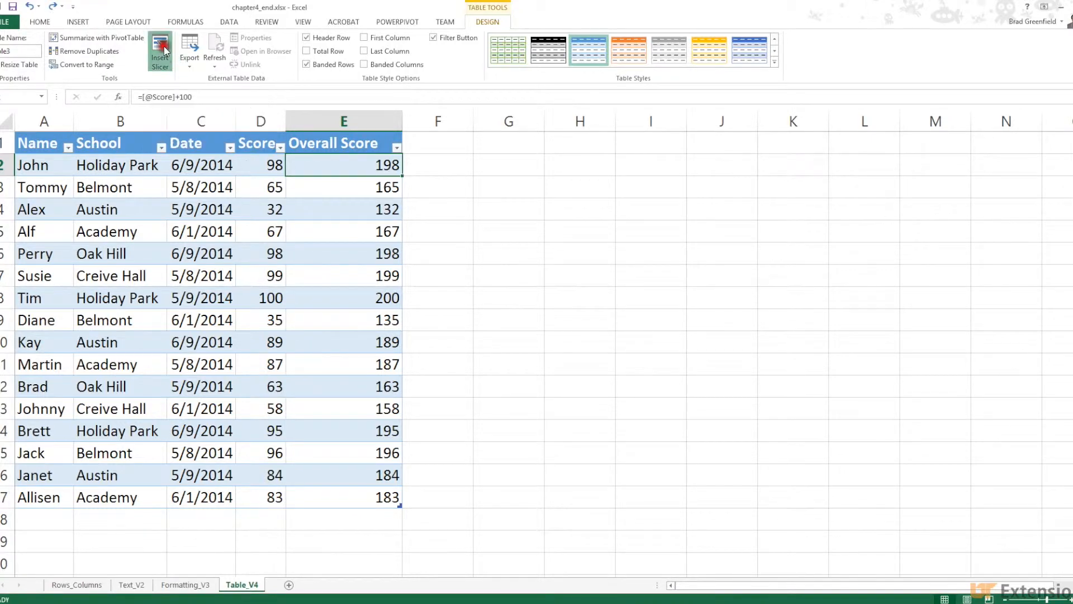
drag(684, 119, 589, 177)
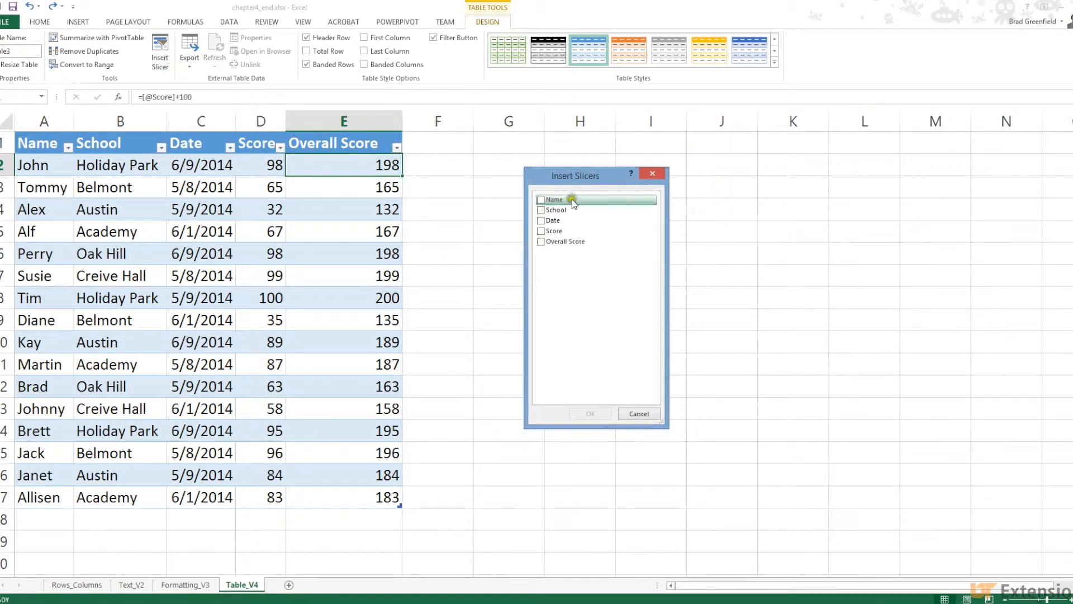
click(541, 210)
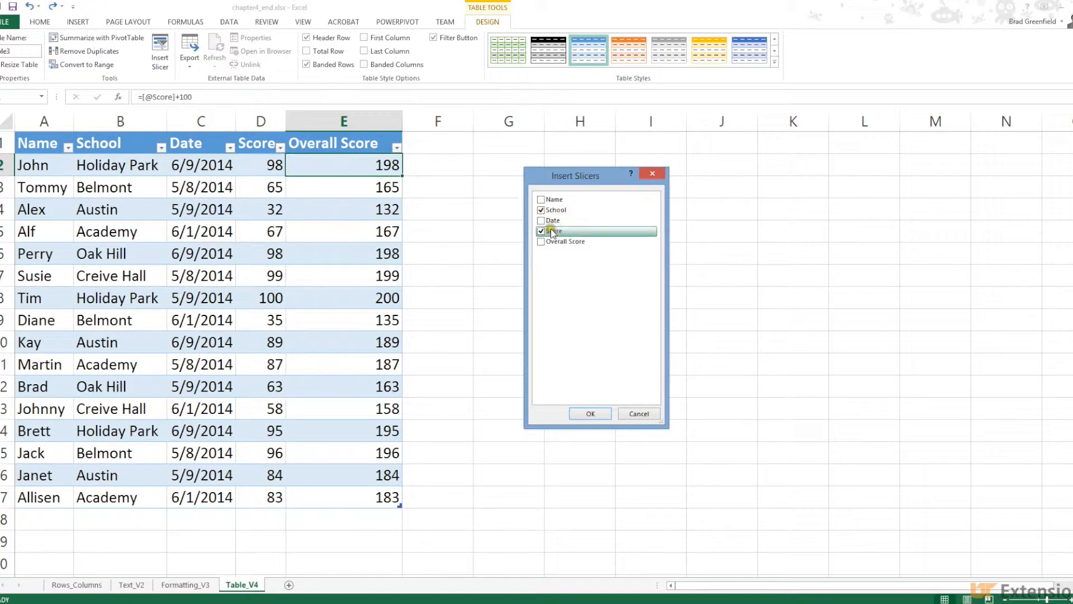
click(591, 412)
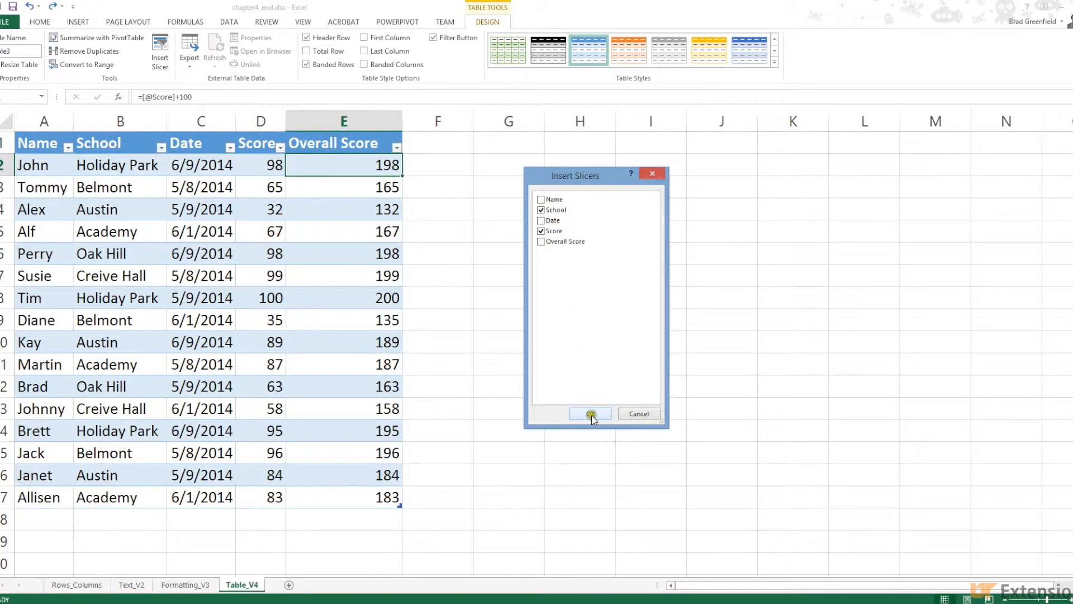
drag(559, 261, 726, 205)
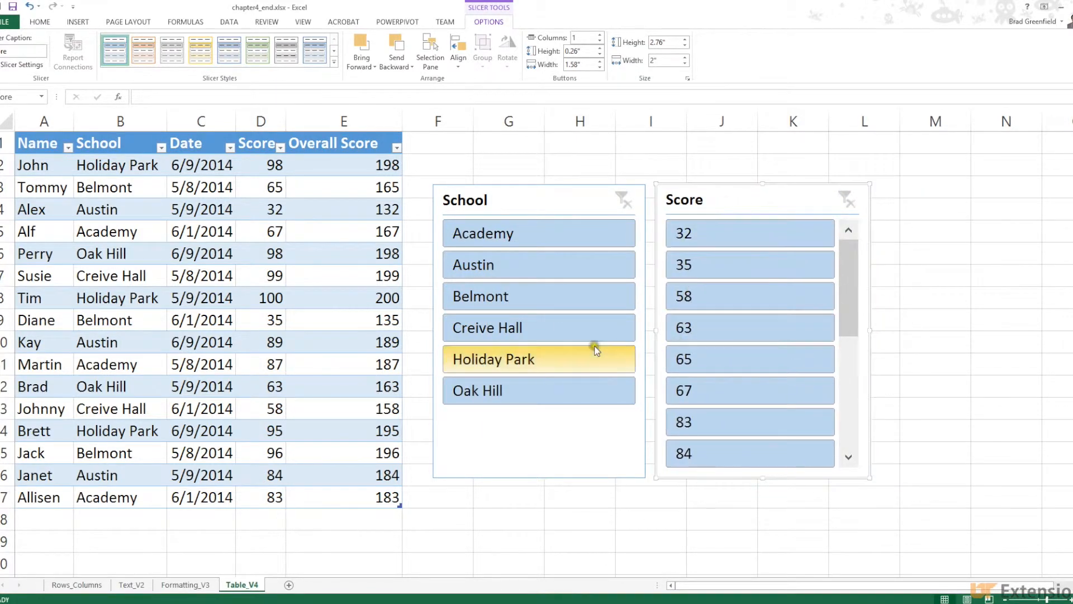
Filter the table with the School slicer by each school in turn, from Academy to Oak Hill.
click(502, 238)
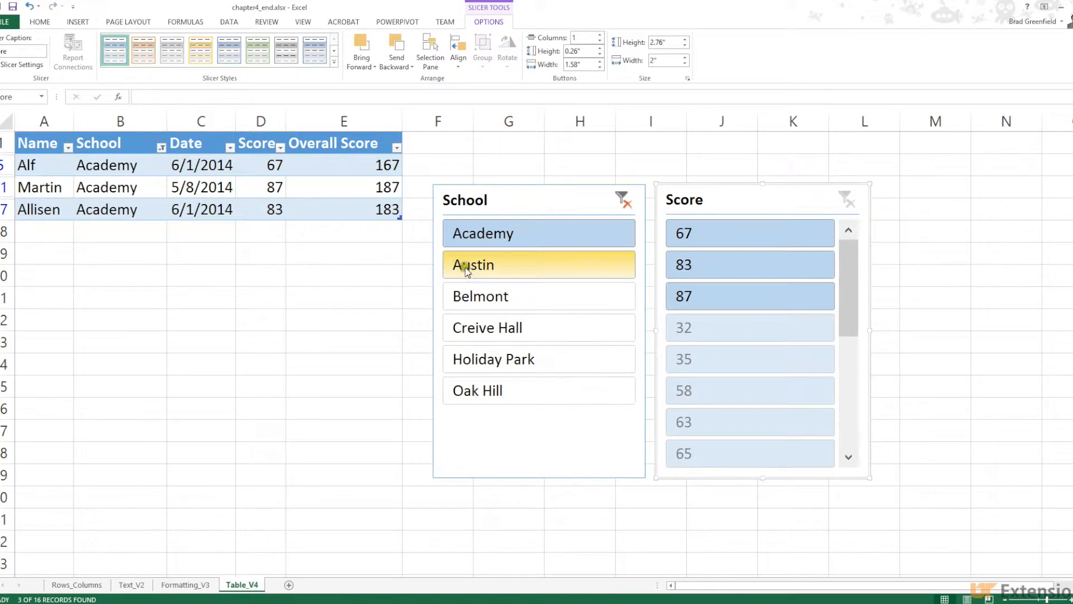
click(483, 265)
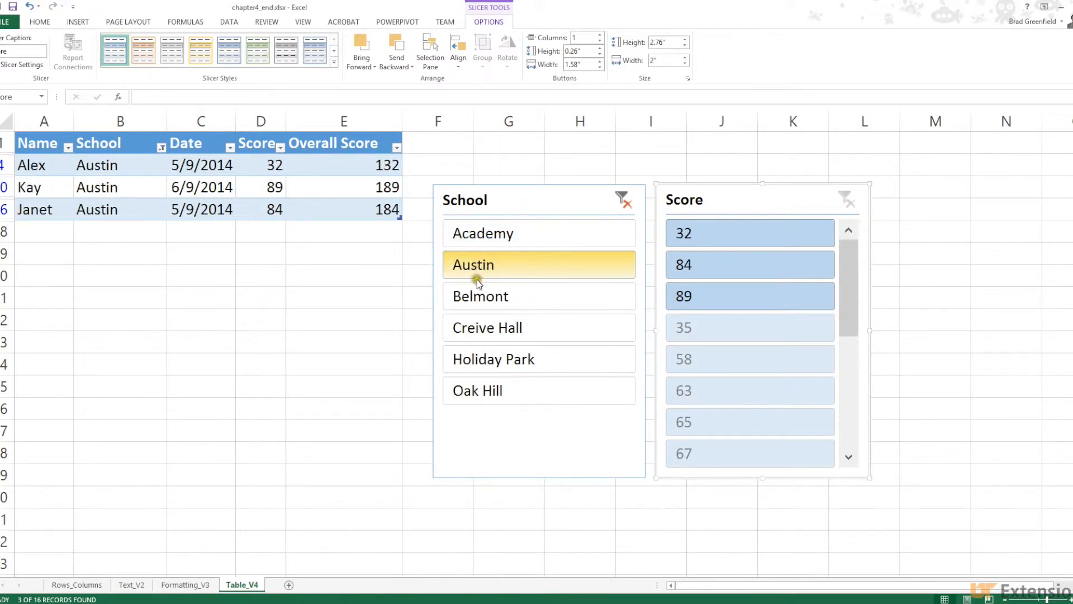
click(479, 296)
click(483, 329)
click(486, 359)
click(488, 390)
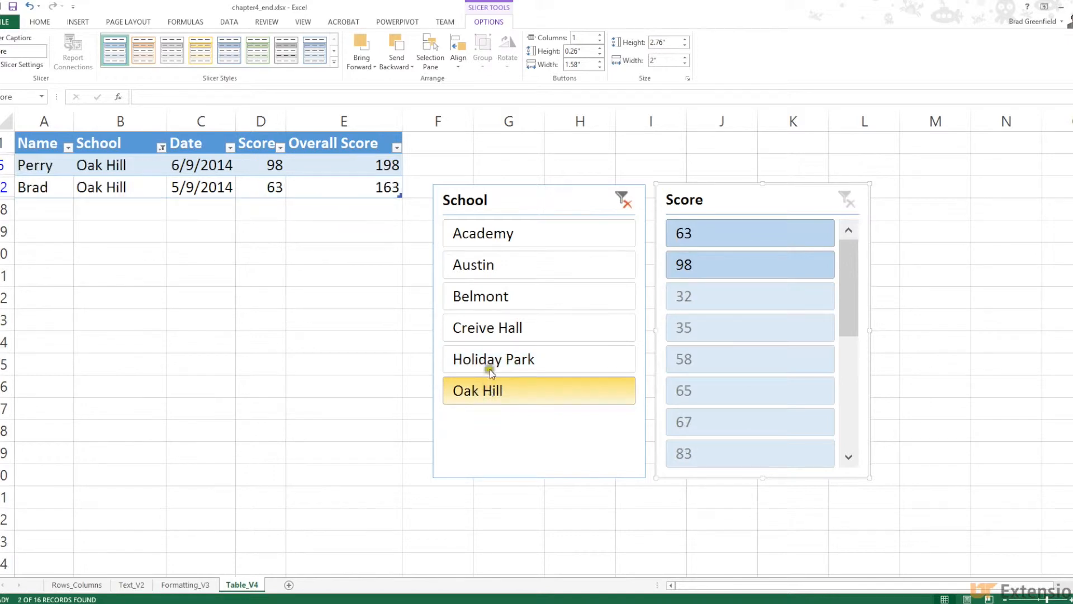
Filter the School slicer to Academy, Creive Hall, Austin and Oak Hill together, and clear that filter.
click(479, 243)
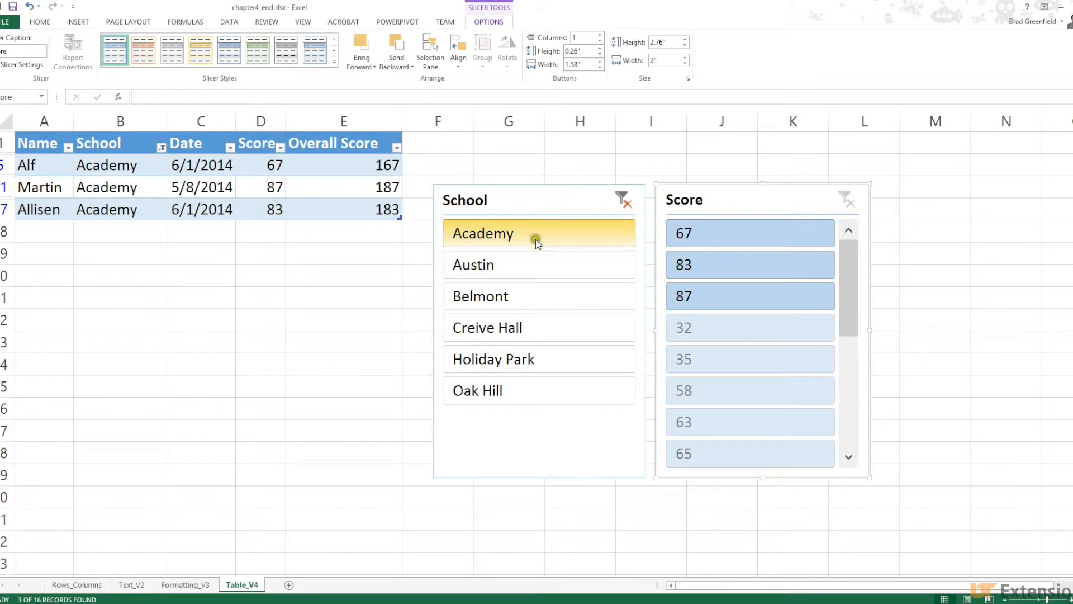
ctrl+click(531, 336)
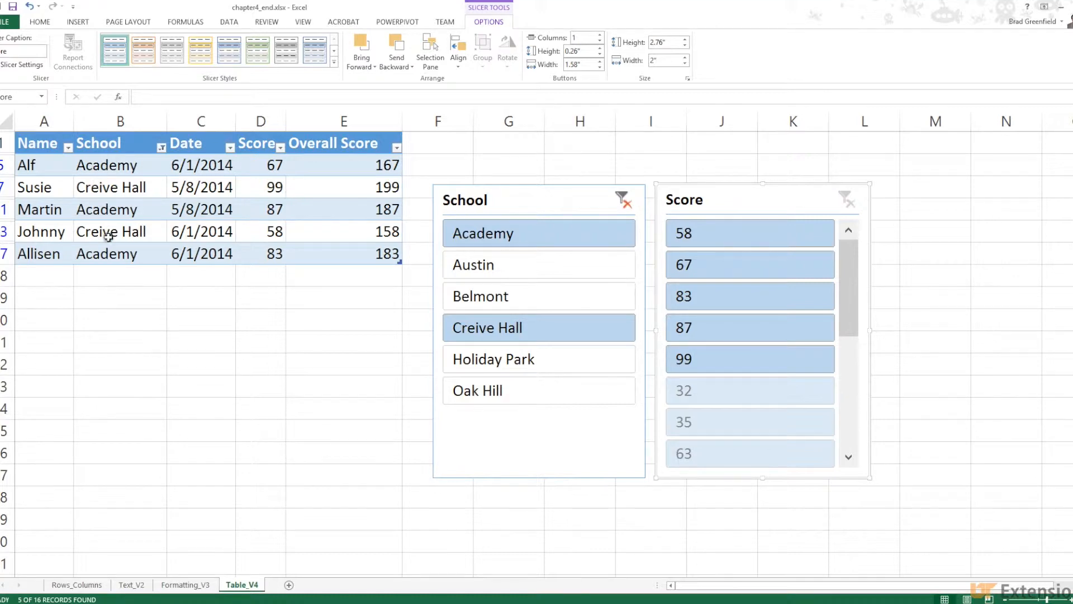
ctrl+click(531, 272)
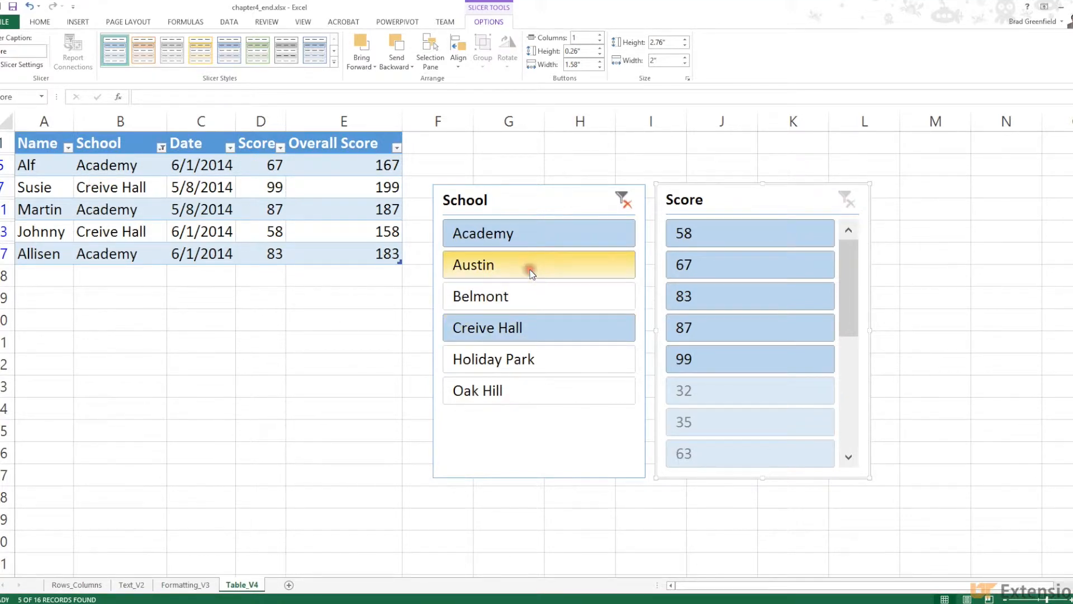
ctrl+click(518, 396)
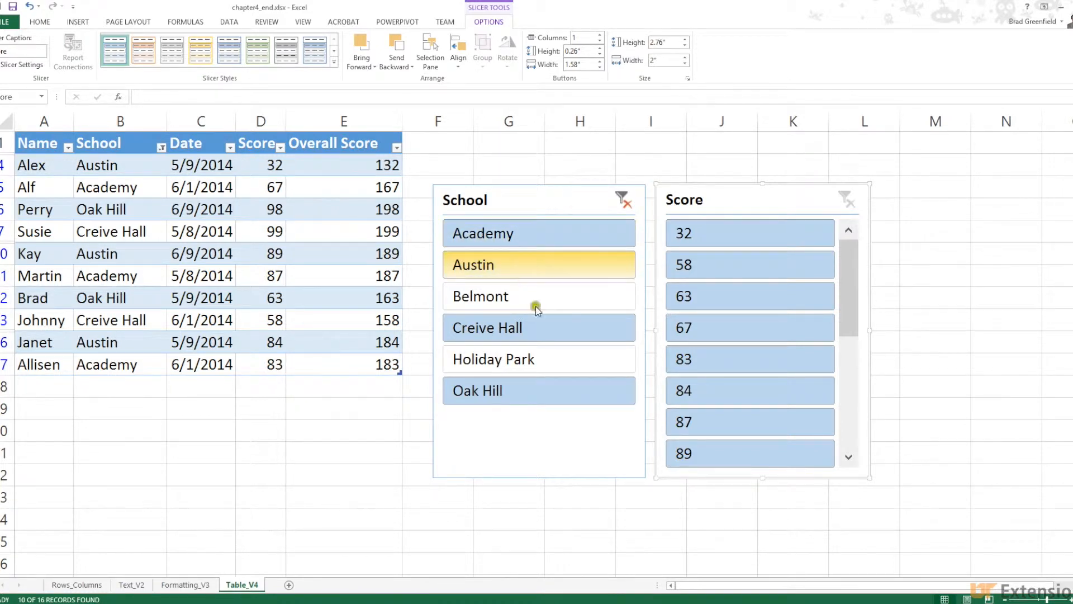
click(630, 203)
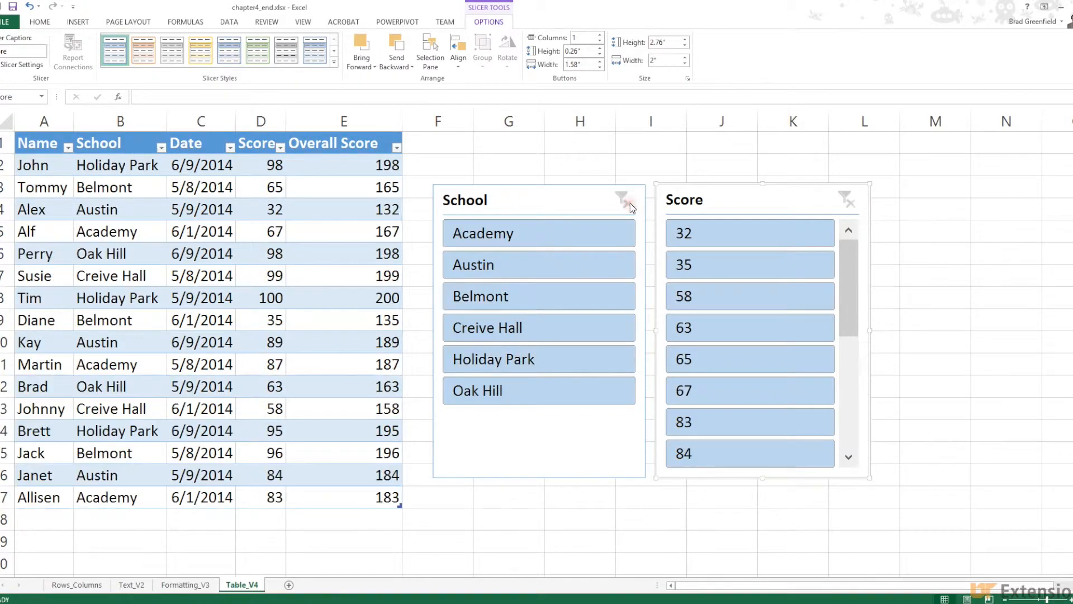
Filter the table to Academy, Creive Hall and Belmont together with the School slicer.
click(518, 234)
ctrl+click(495, 330)
ctrl+click(491, 311)
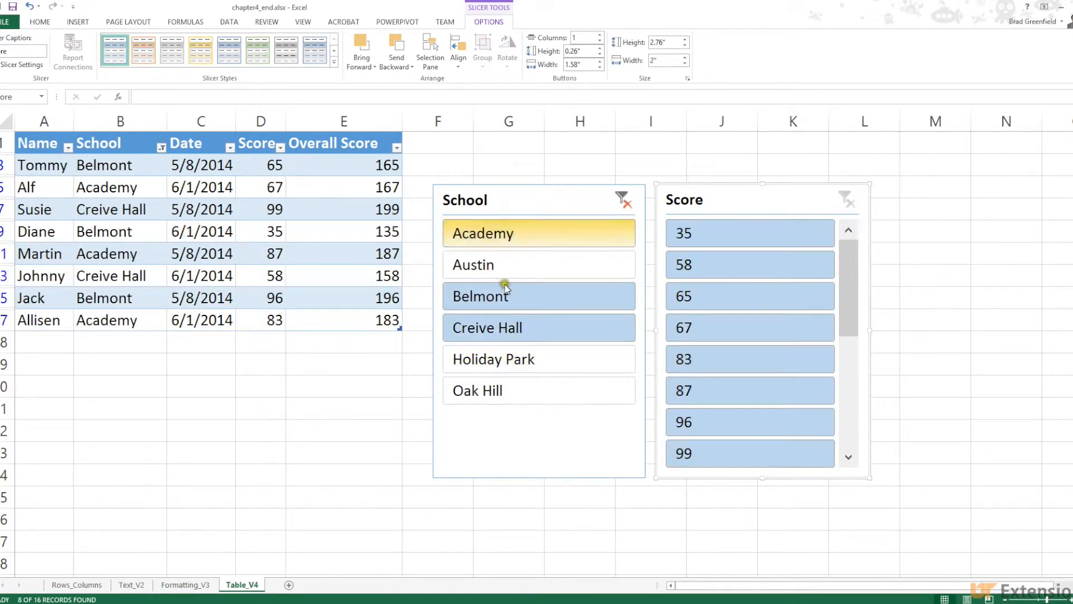
Look through the values in the Score slicer under the current school filter.
mouse_move(844, 284)
mouse_down()
mouse_move(850, 387)
mouse_move(841, 265)
mouse_up()
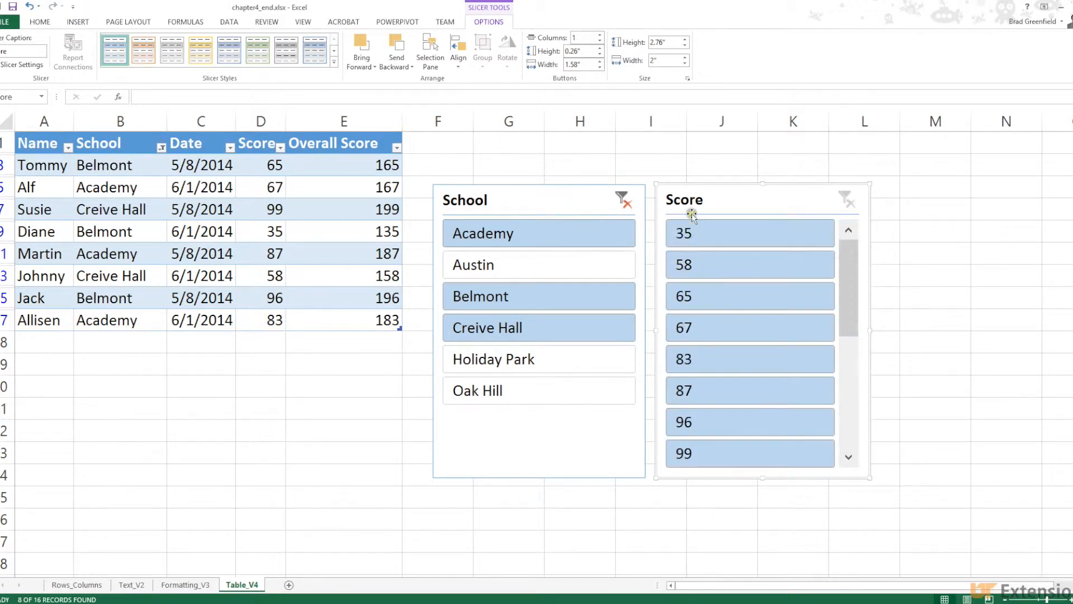
scroll(733, 286, down, 4)
scroll(737, 291, up, 3)
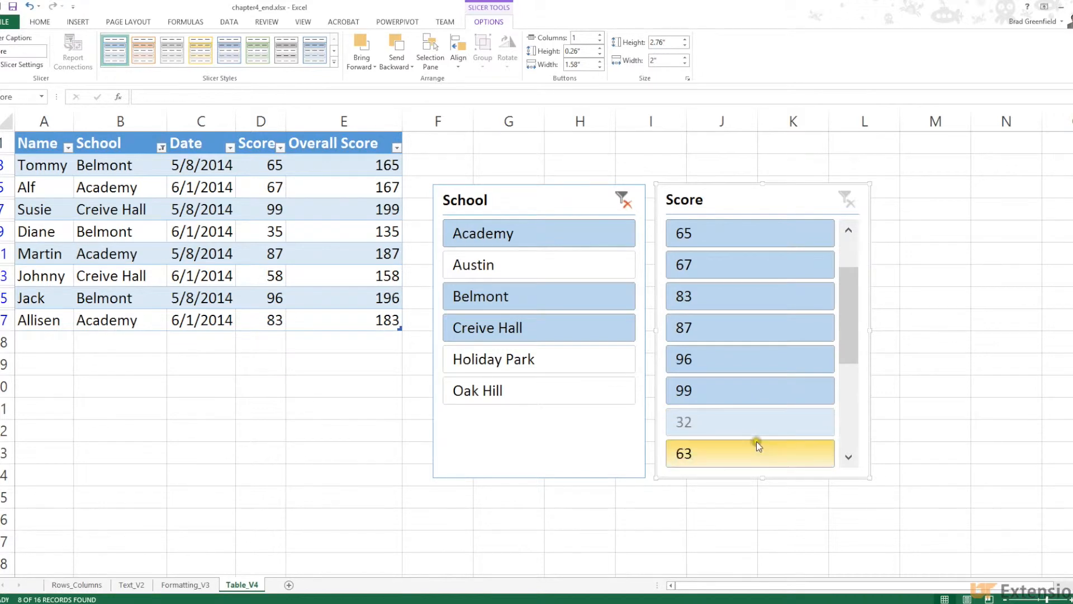
Filter the table to a score of 87 with the Score slicer, and clear the Score and School filters.
scroll(757, 441, down, 3)
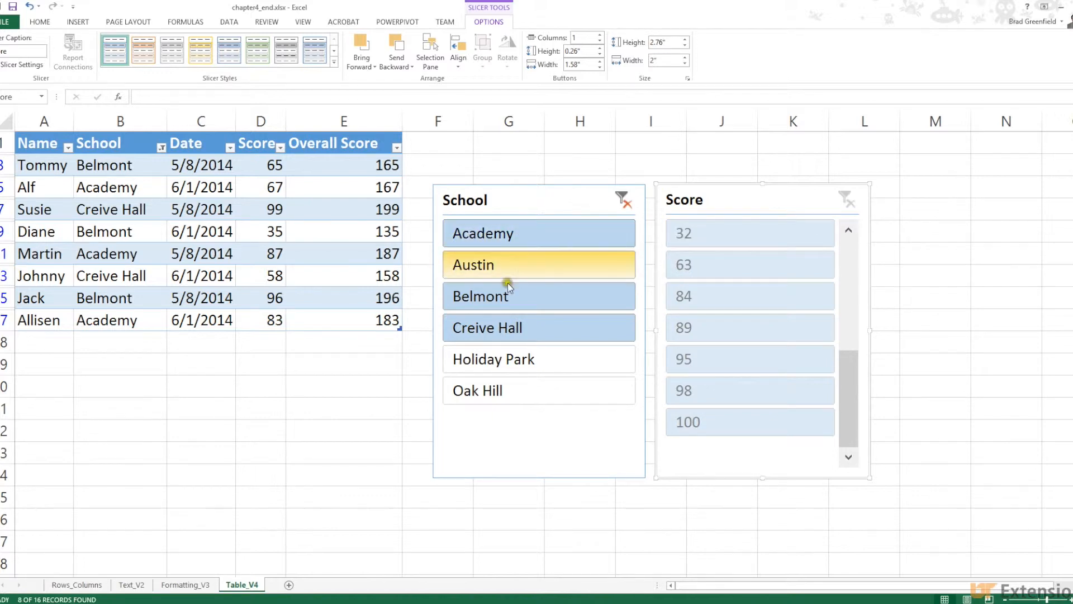
scroll(710, 311, up, 3)
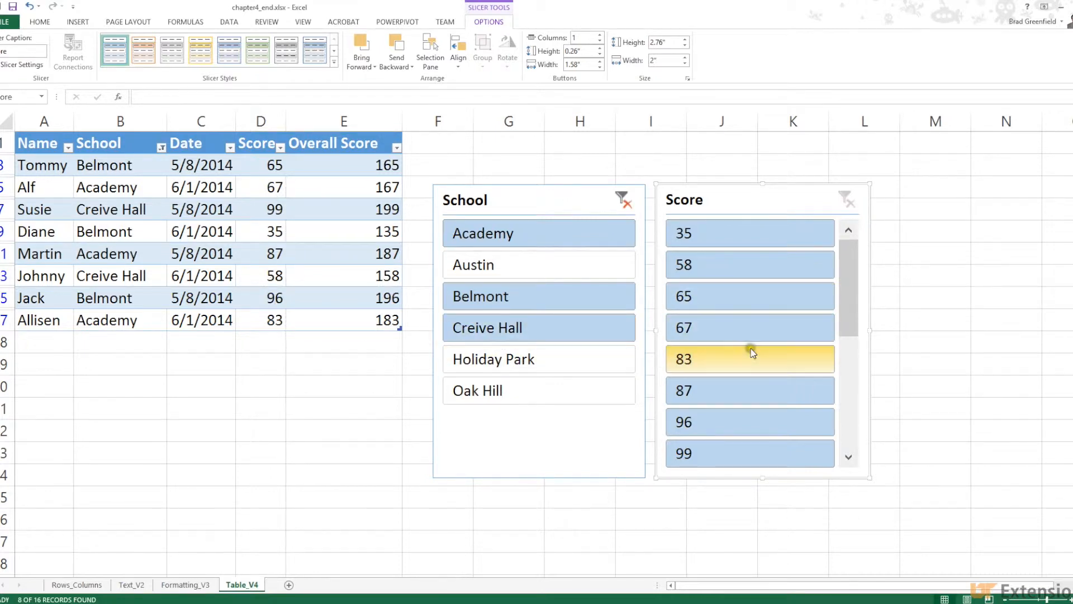
click(727, 388)
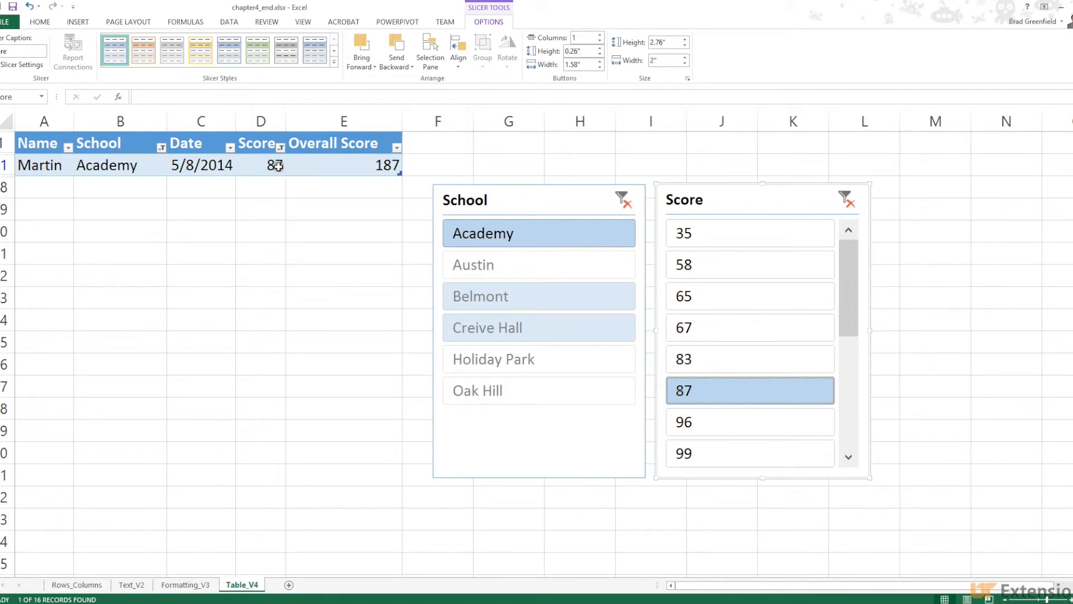
click(537, 237)
click(845, 200)
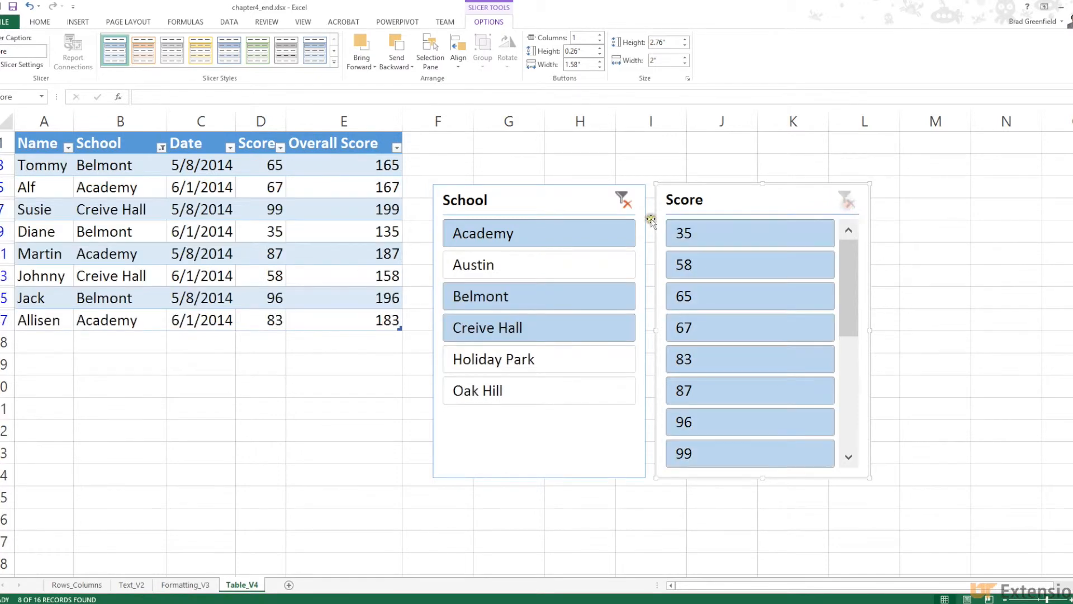
click(624, 201)
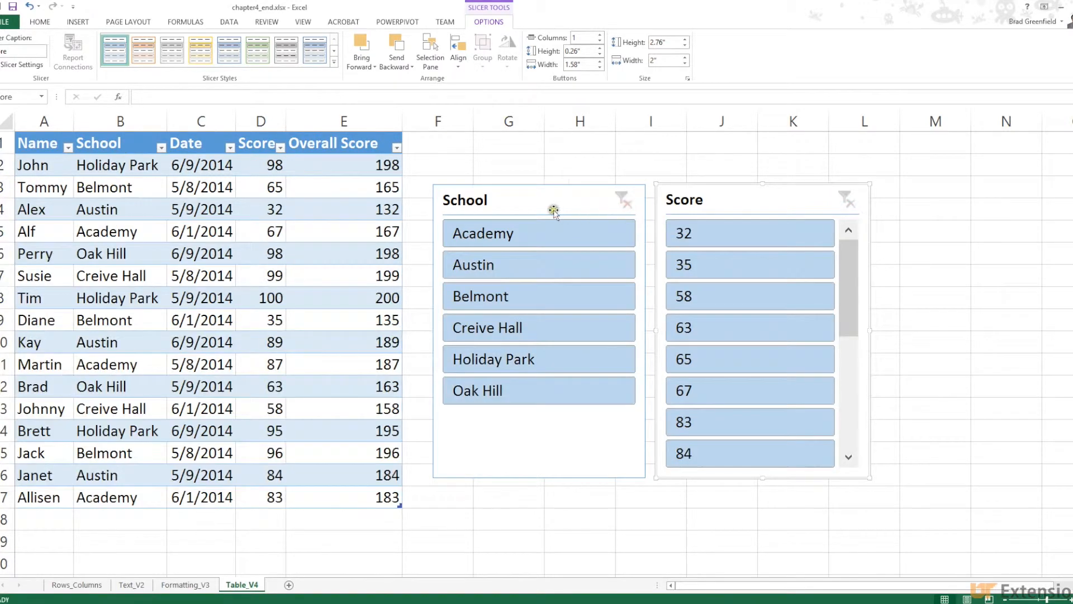
Move the two slicers farther from the table and shrink the School slicer to about 1.7" high and 1.35" wide.
drag(774, 199, 928, 196)
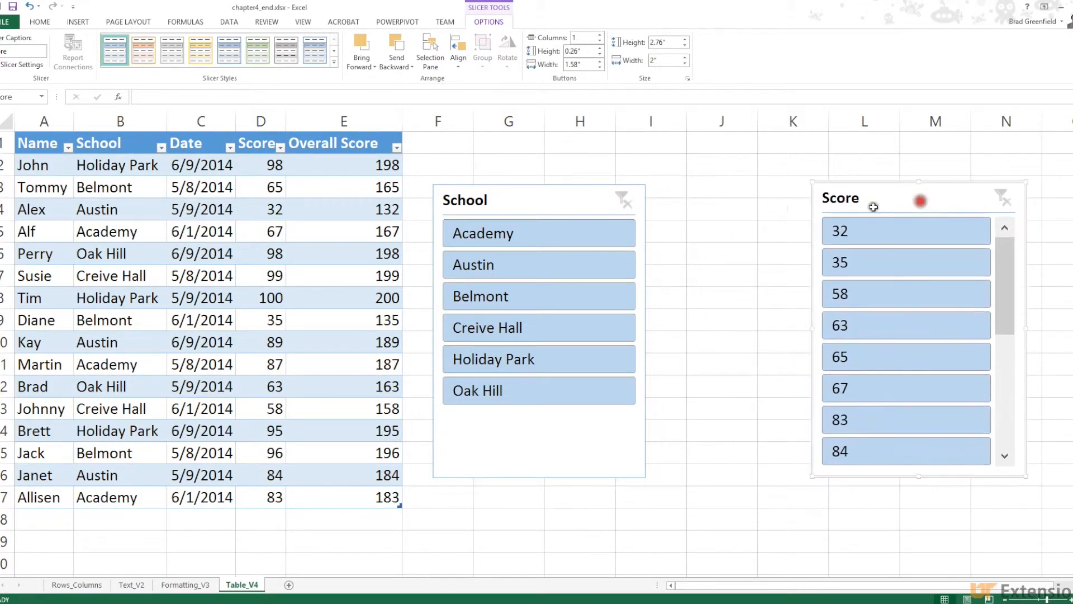
drag(593, 202, 753, 200)
drag(597, 183, 665, 297)
drag(741, 316, 683, 181)
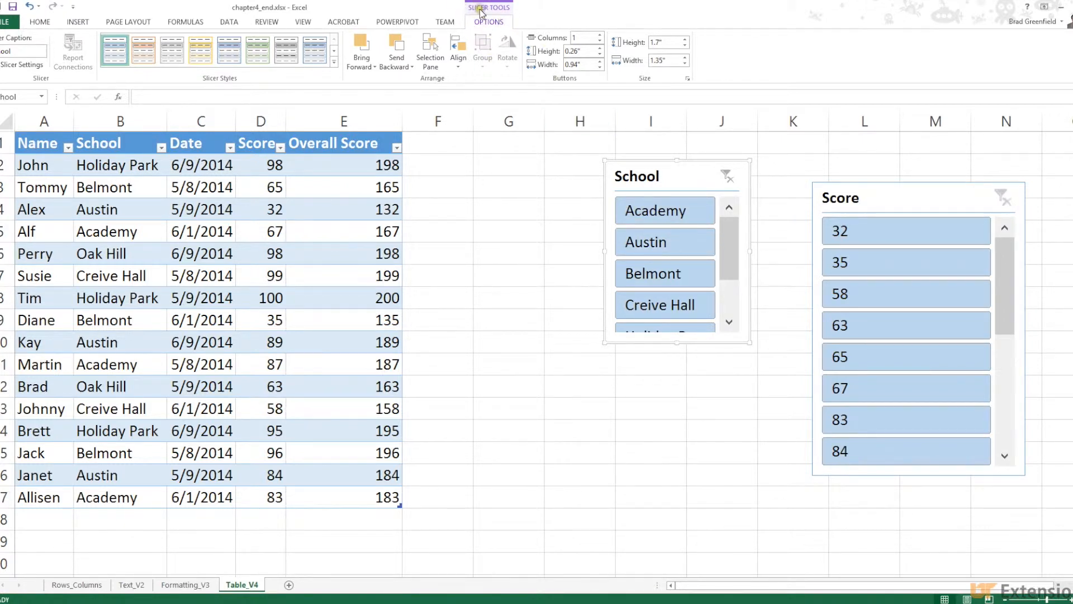
Try the orange and gray slicer styles on the School slicer, and return it to the light blue style.
click(140, 54)
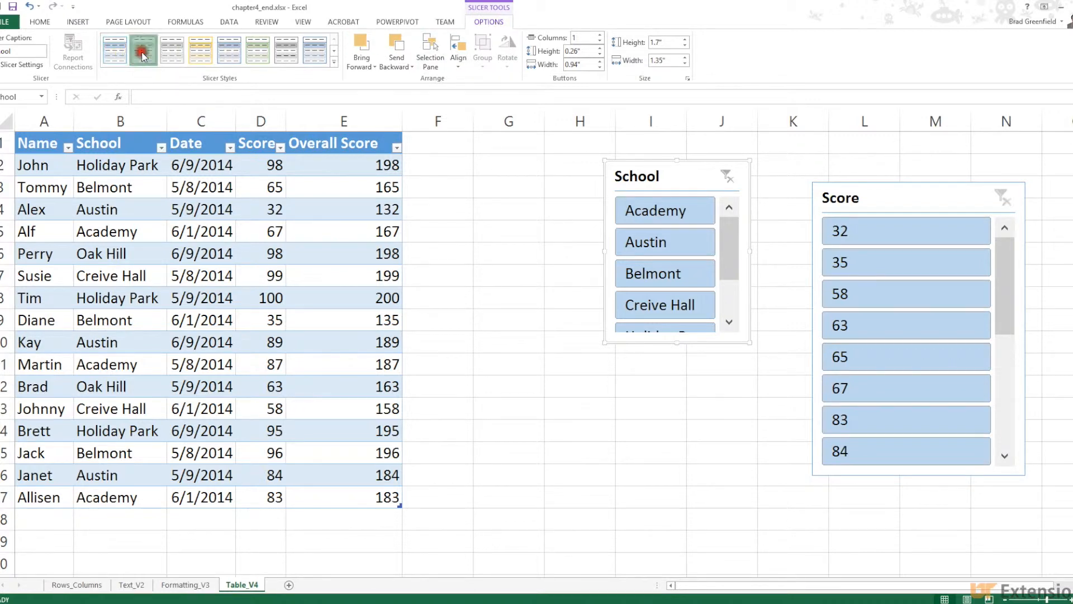
click(180, 57)
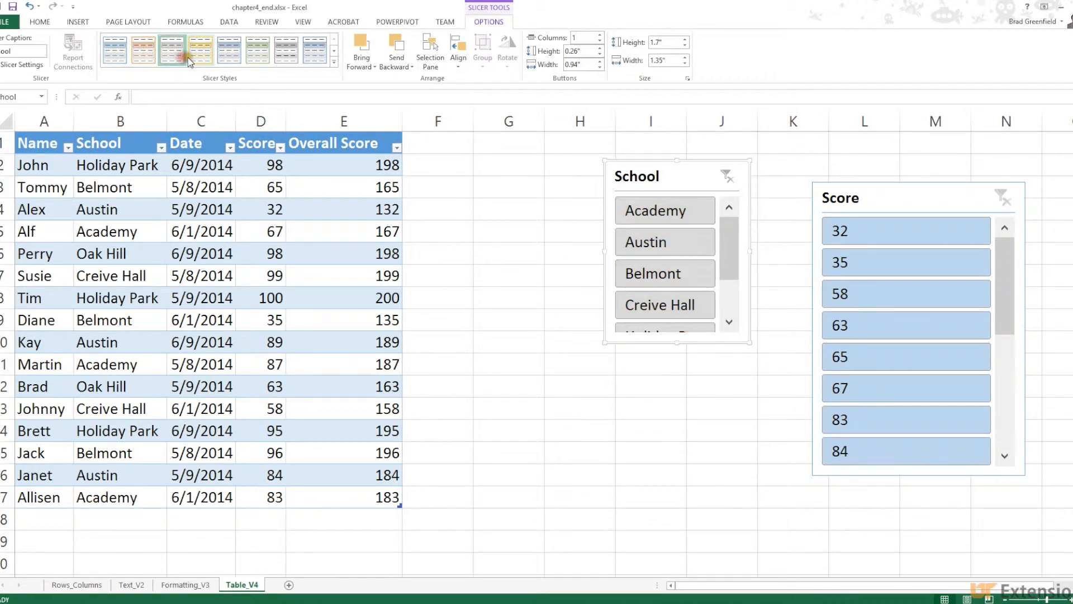
click(115, 53)
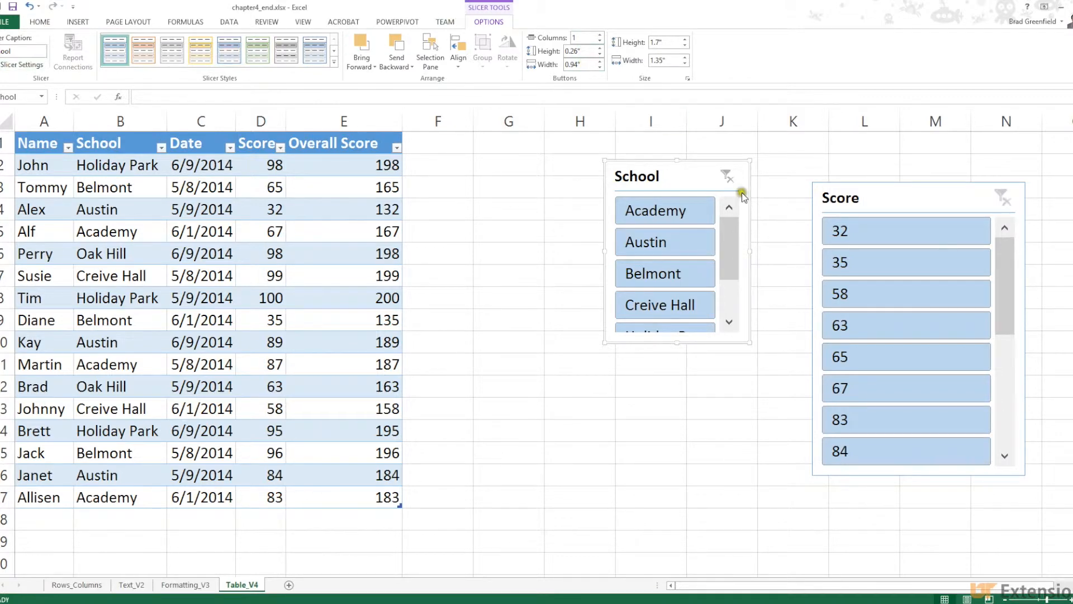
Remove the Score slicer and the School slicer from the sheet.
right_click(722, 177)
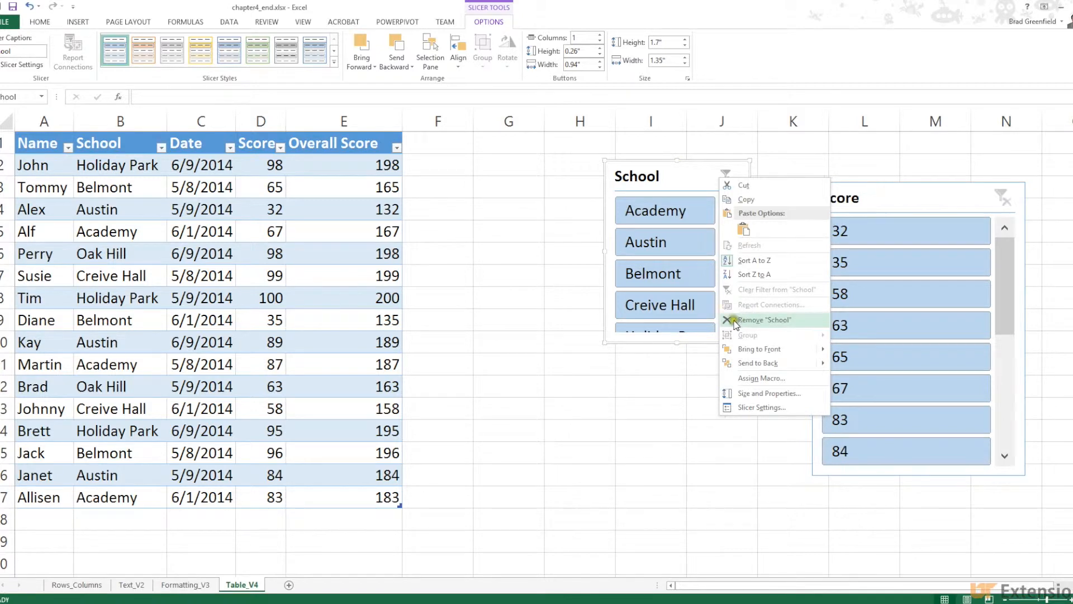
click(688, 180)
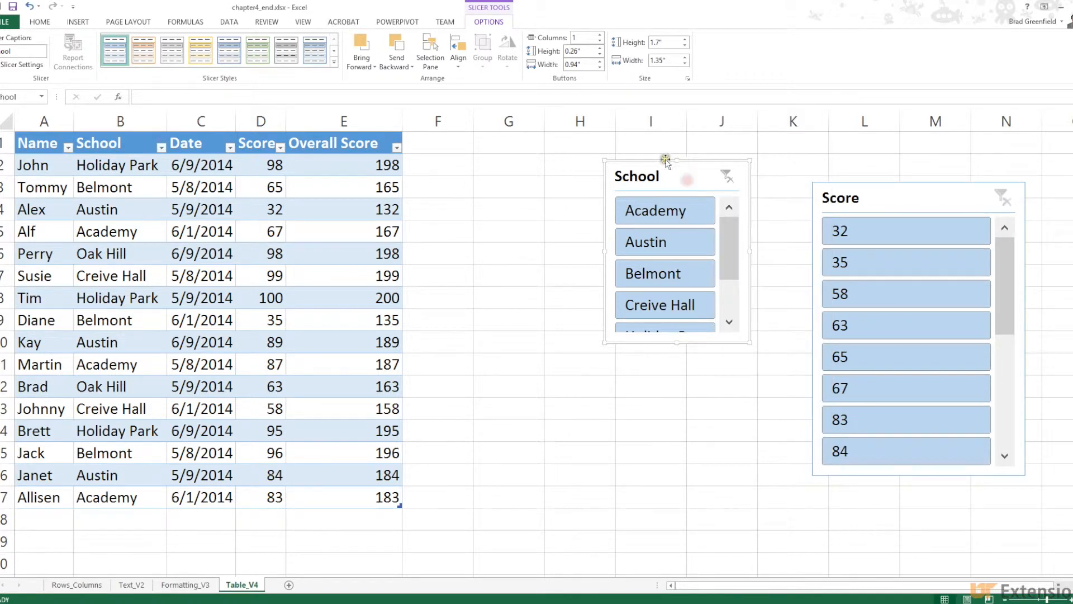
click(886, 199)
right_click(889, 200)
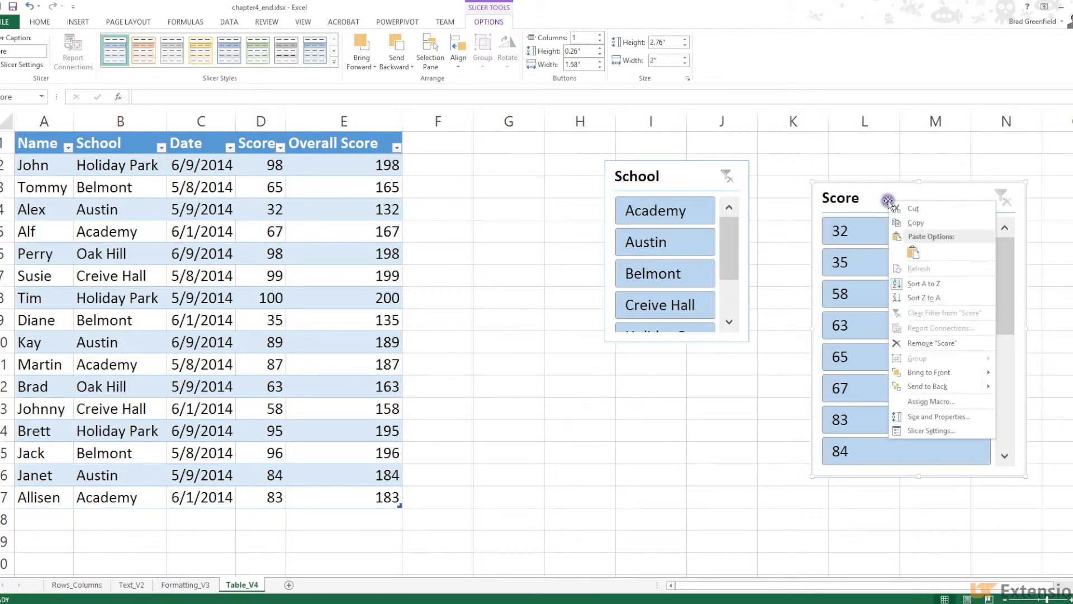
click(911, 343)
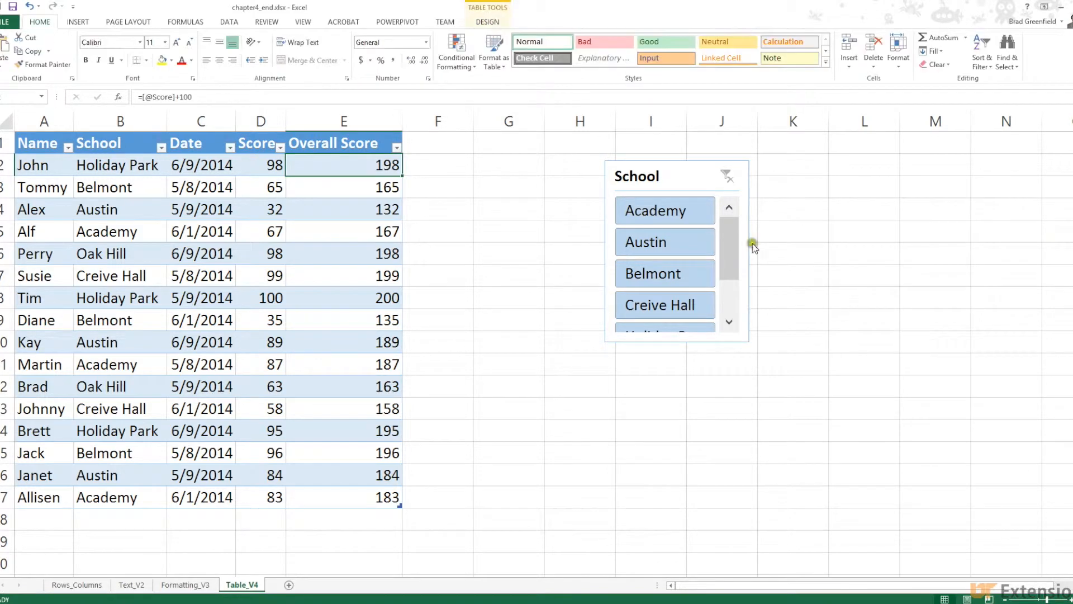
click(687, 178)
right_click(688, 178)
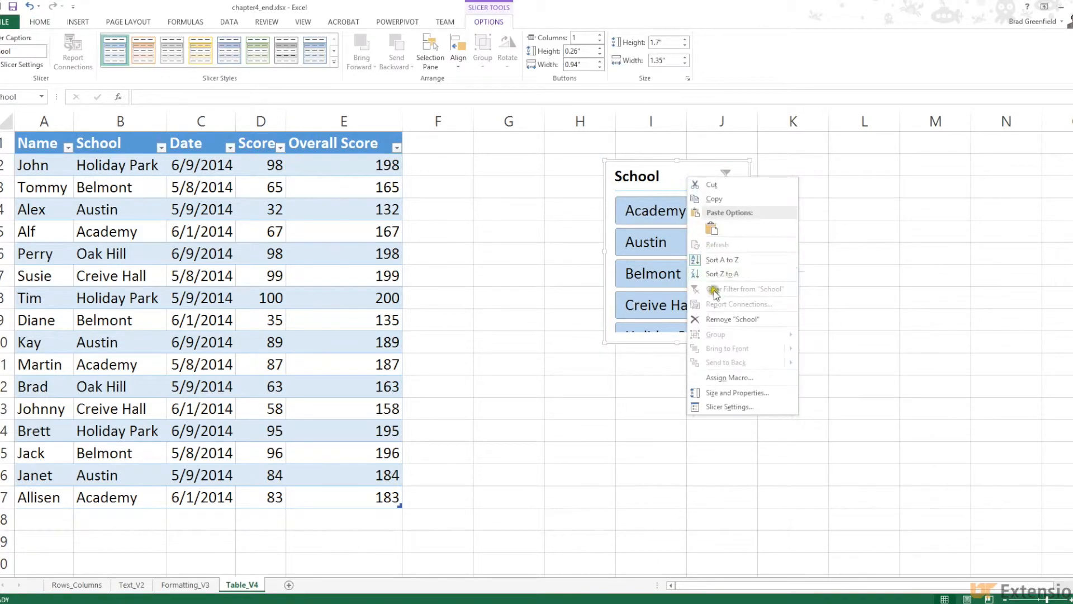
click(715, 319)
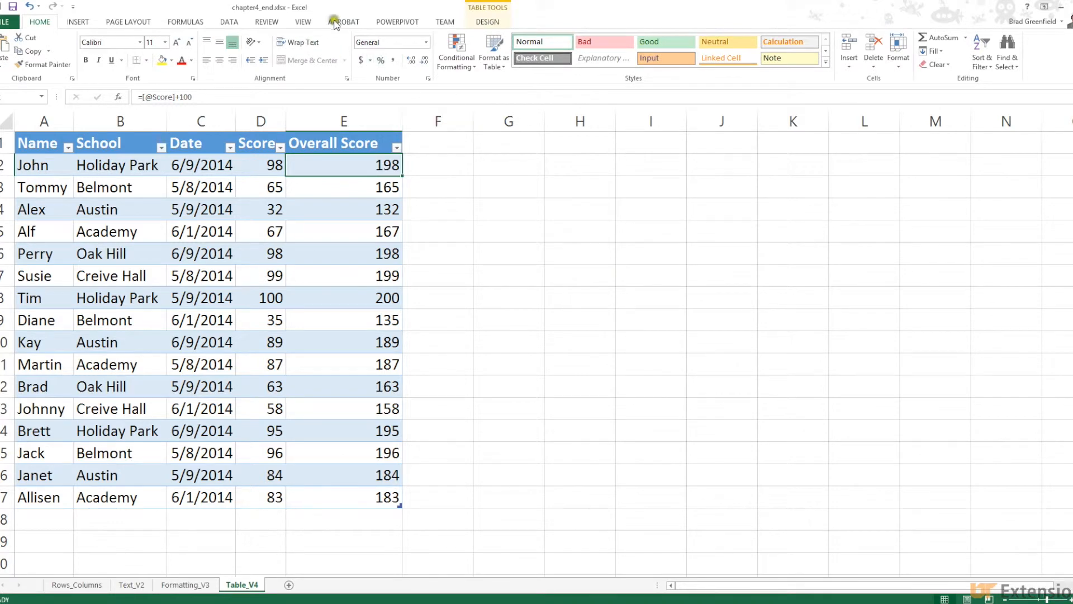
click(482, 23)
click(160, 56)
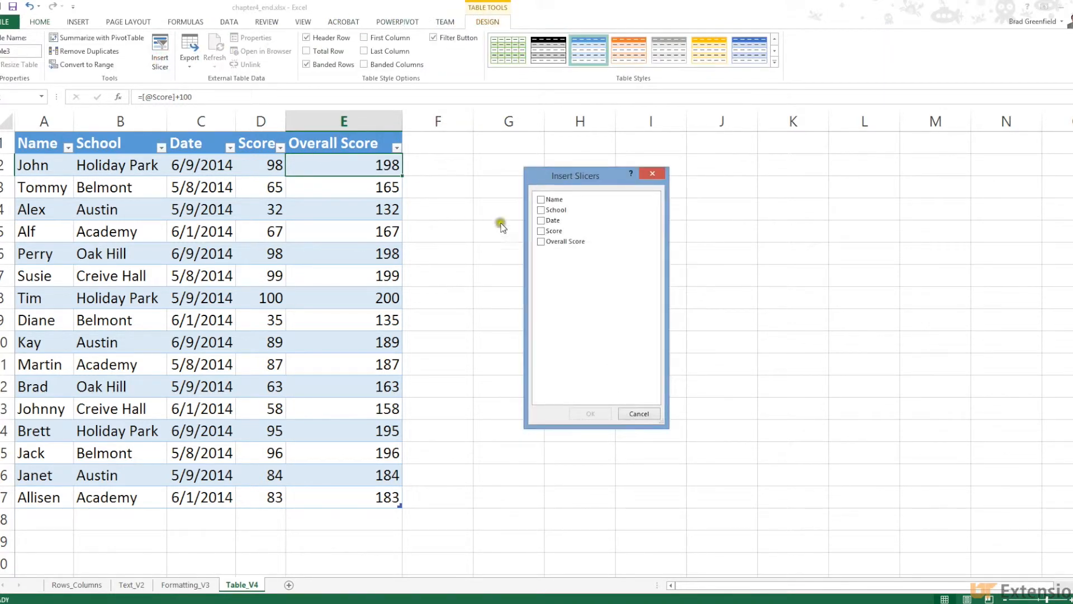
click(643, 416)
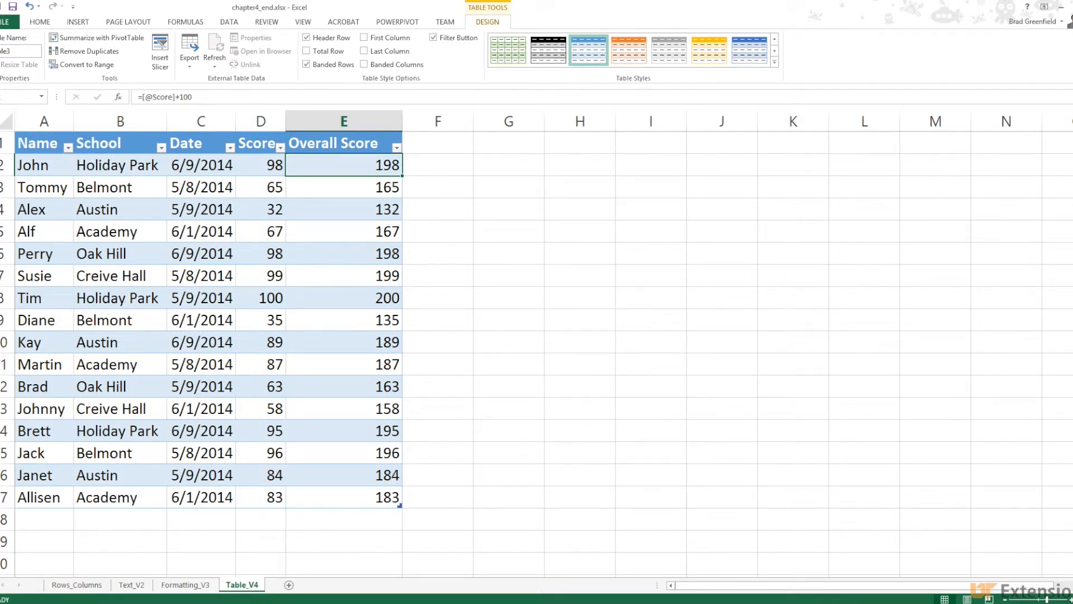
Add a total row to the table and extend the Overall Score total to the Score column.
click(305, 490)
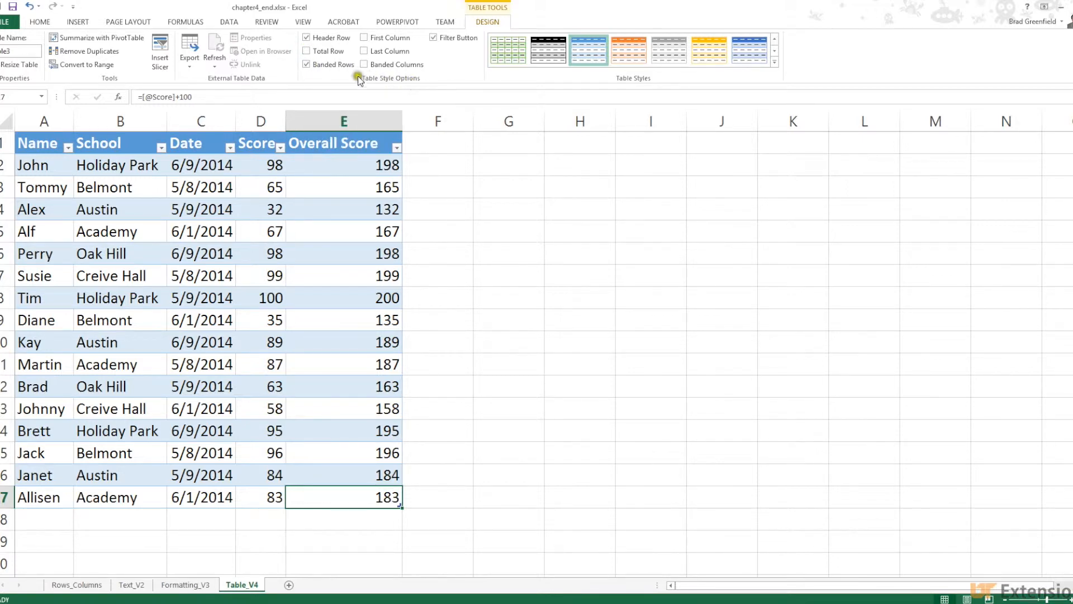
click(306, 50)
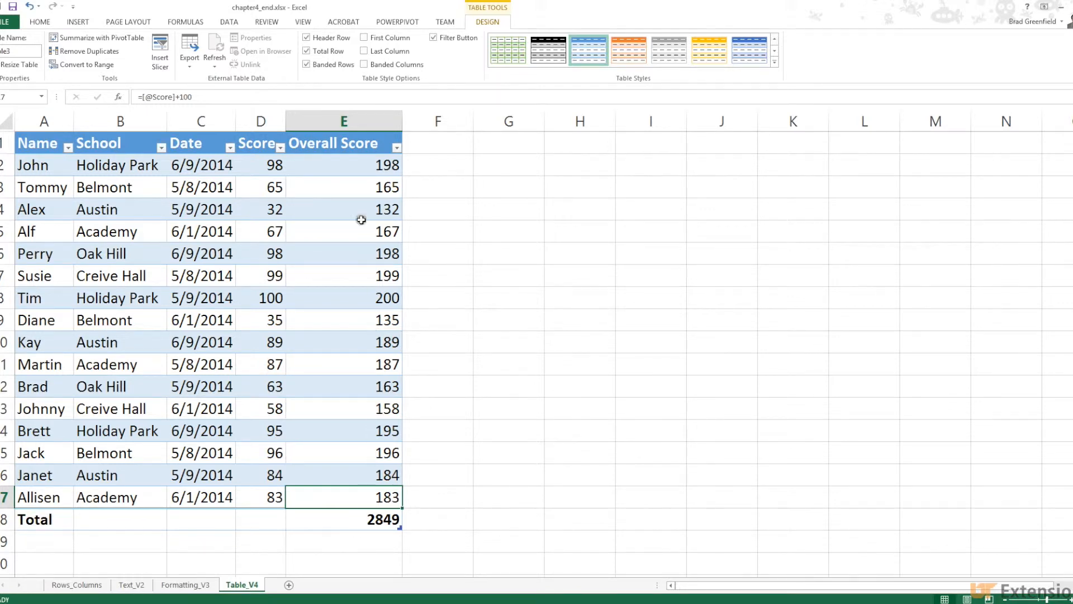
click(347, 521)
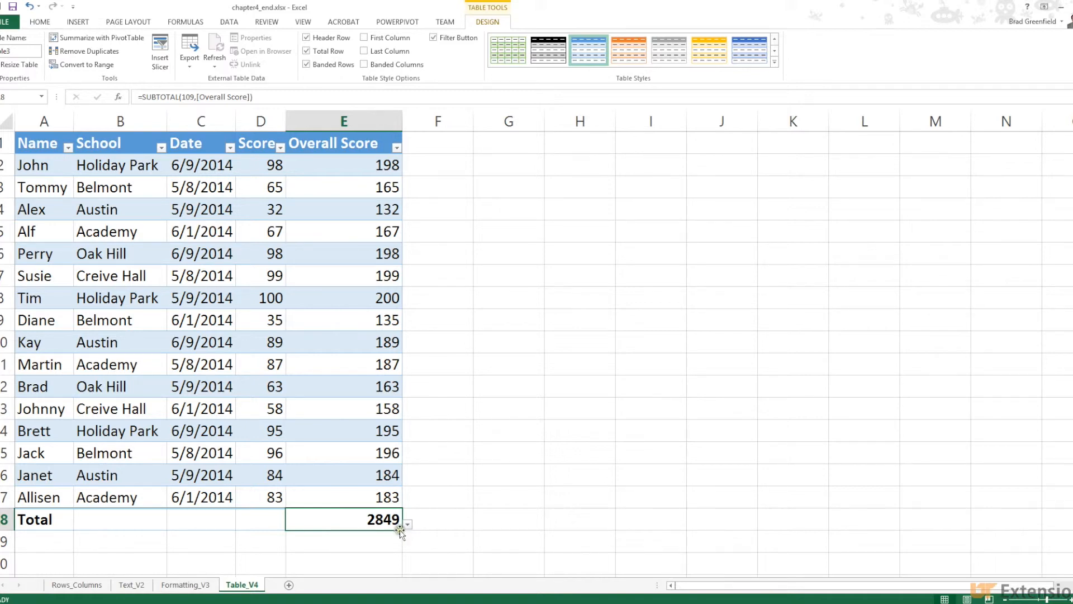
drag(401, 530, 258, 529)
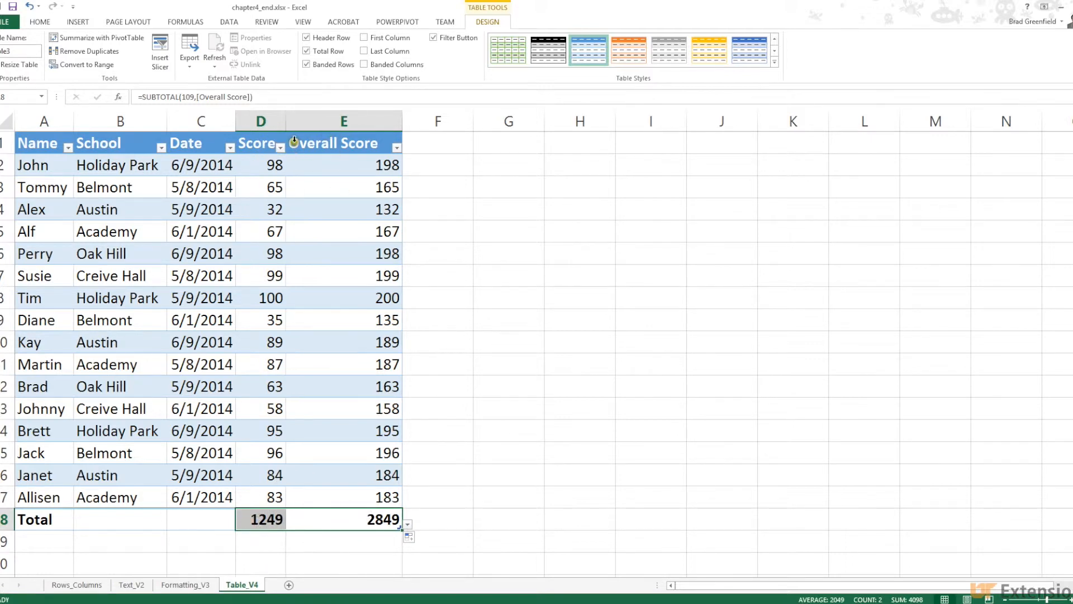
click(308, 545)
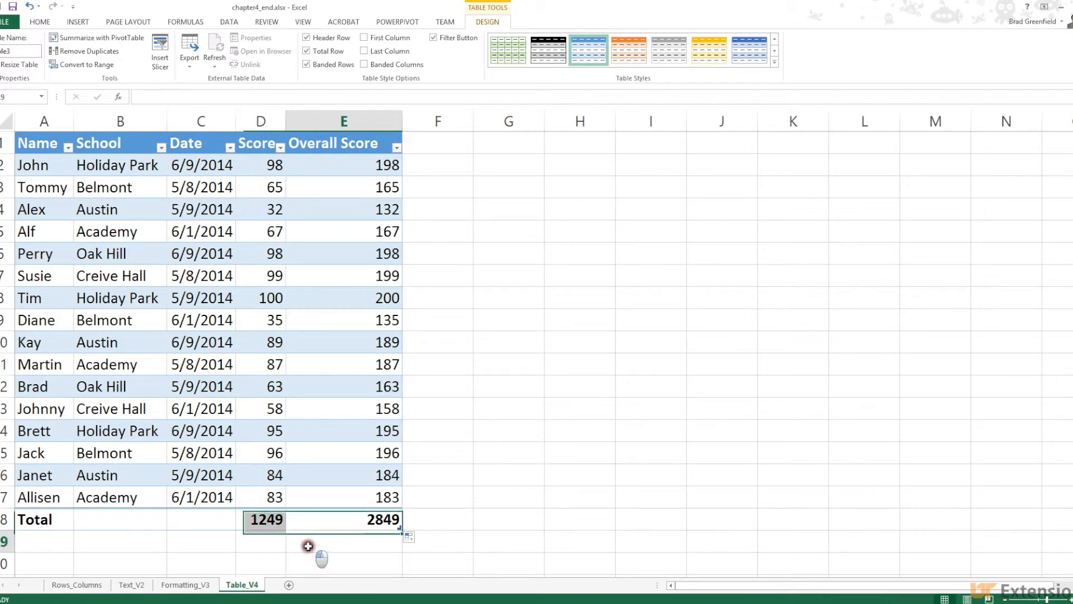
click(257, 517)
click(312, 522)
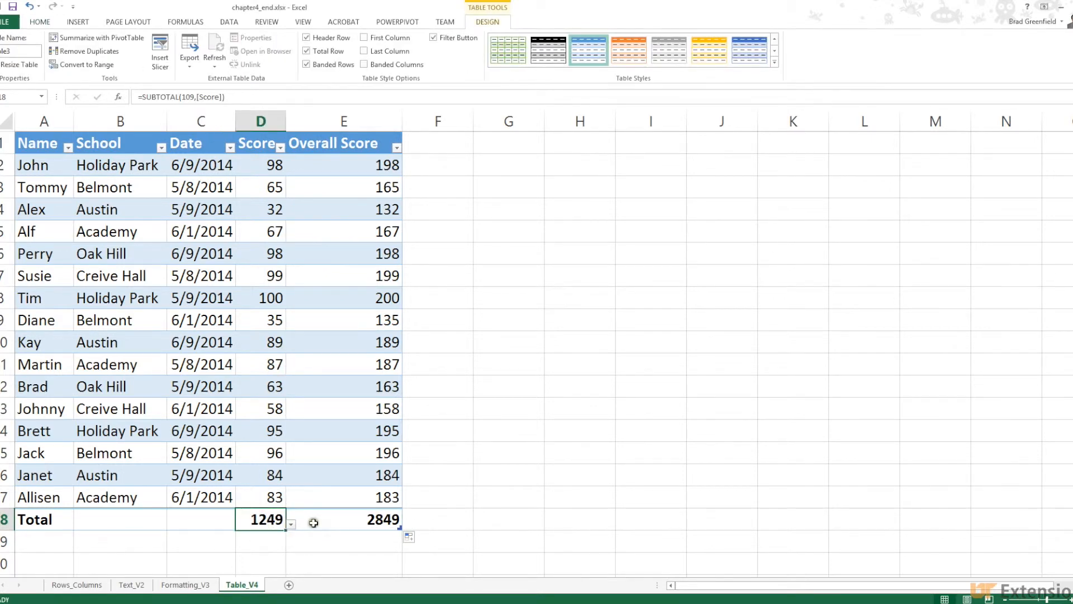
click(278, 523)
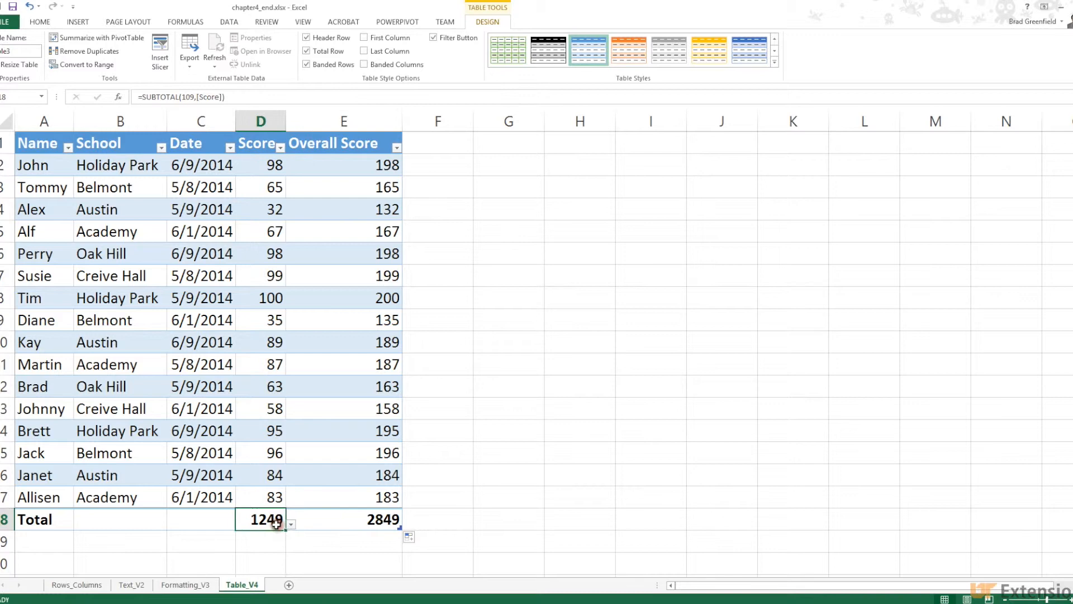
Set the Overall Score cell in the total row to calculate Average.
click(333, 522)
click(408, 524)
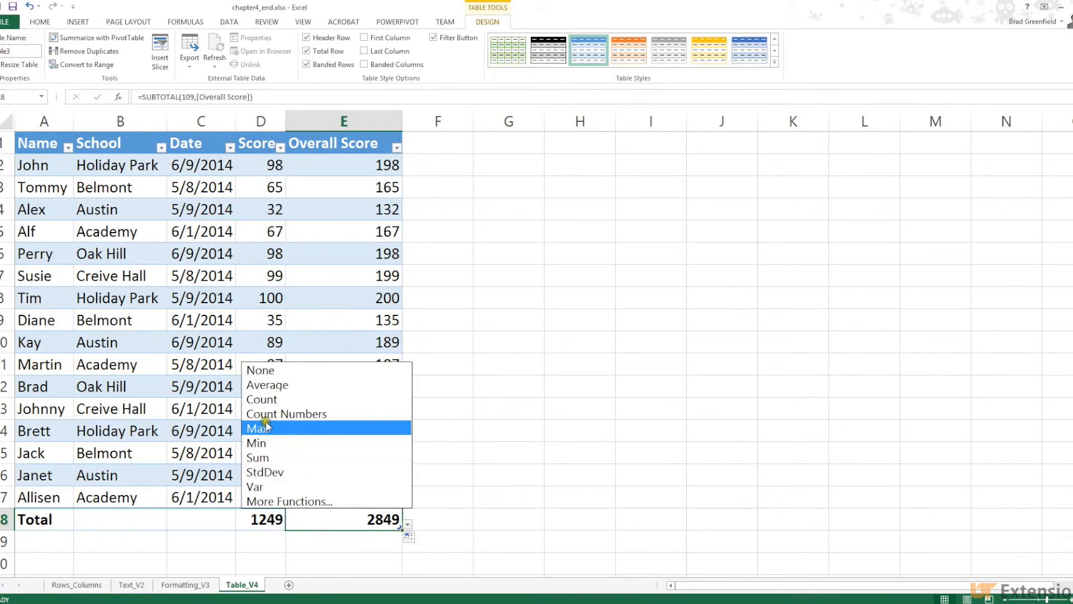
click(266, 386)
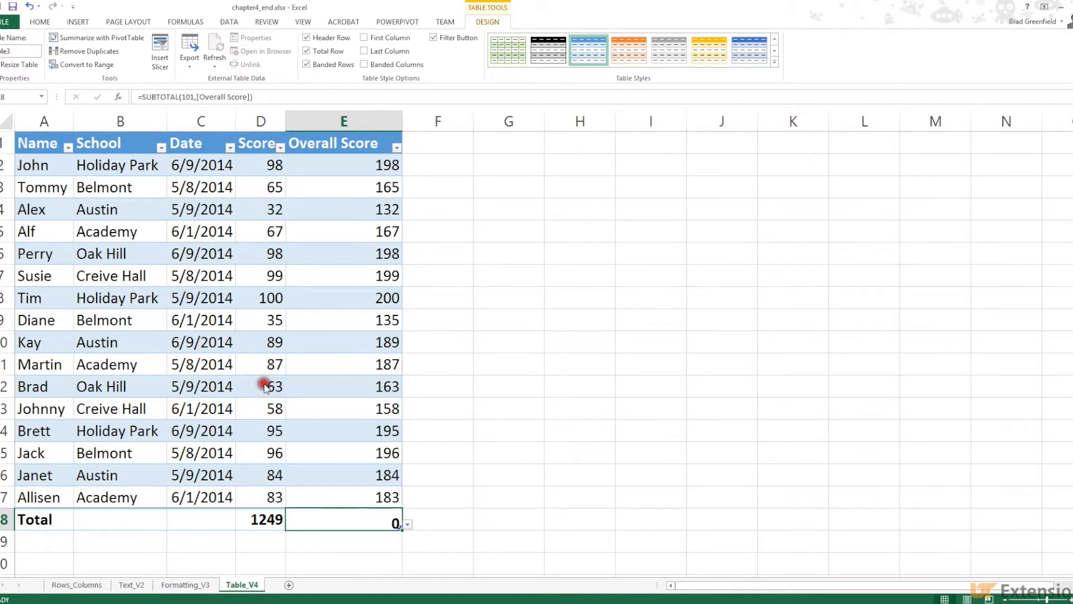
Set the Score cell in the total row to calculate Min, and change it to Max.
click(279, 525)
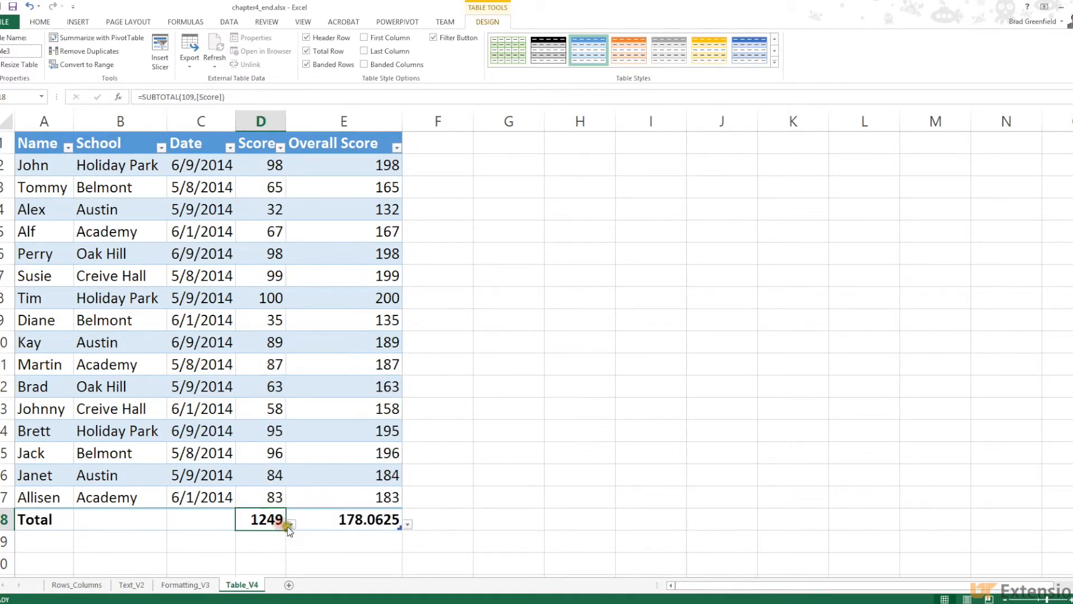
click(291, 523)
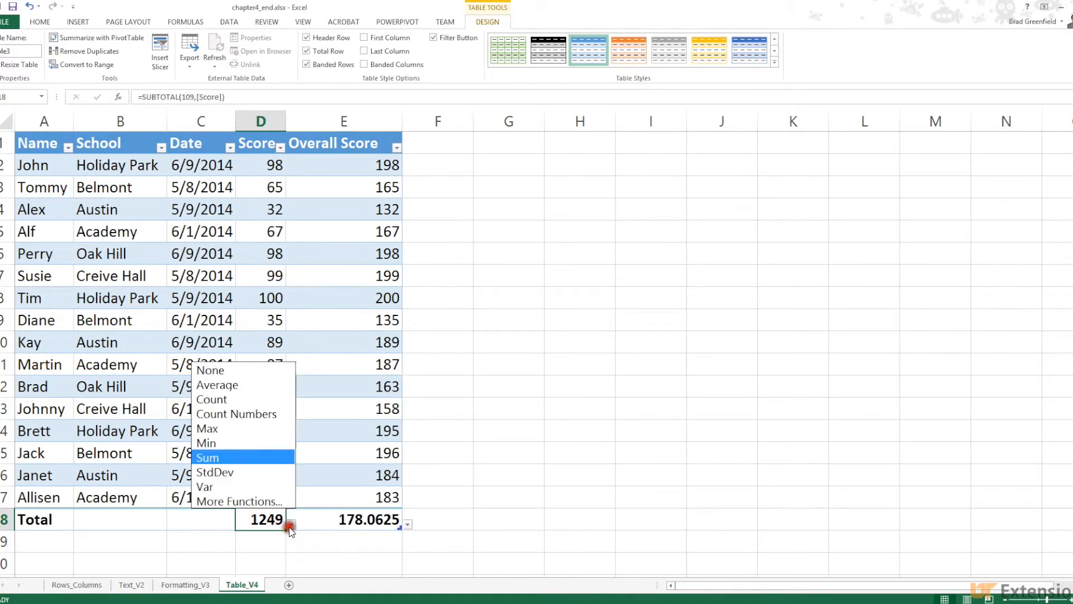
click(212, 443)
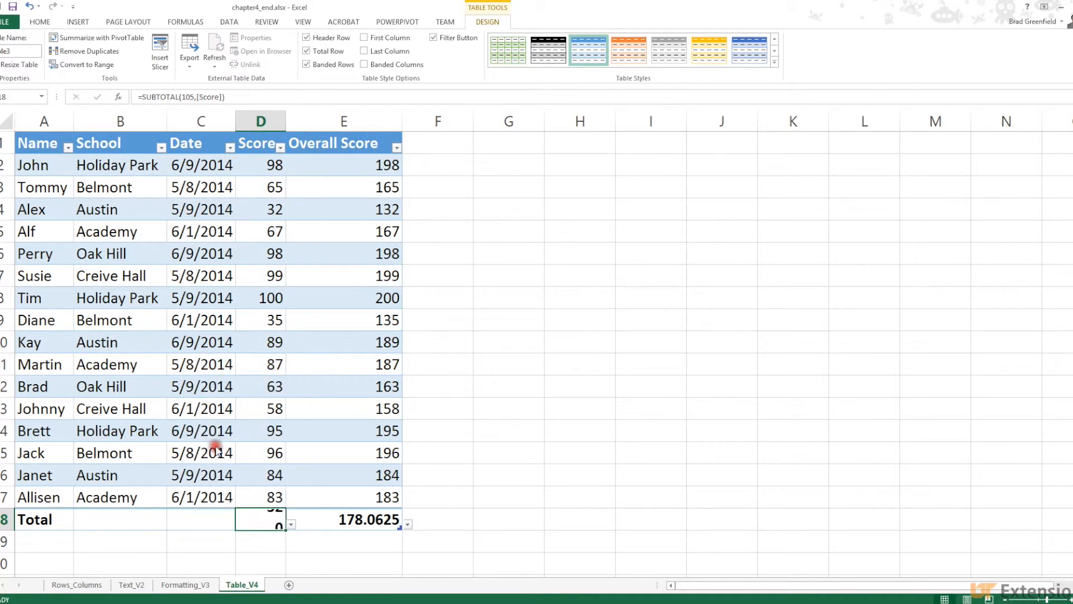
click(292, 524)
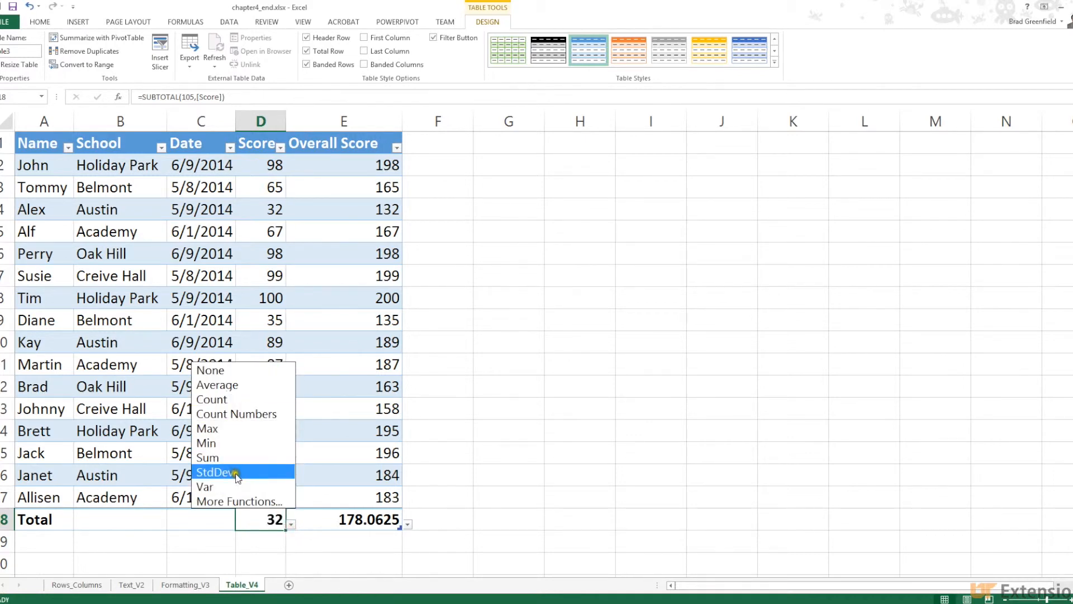
click(230, 434)
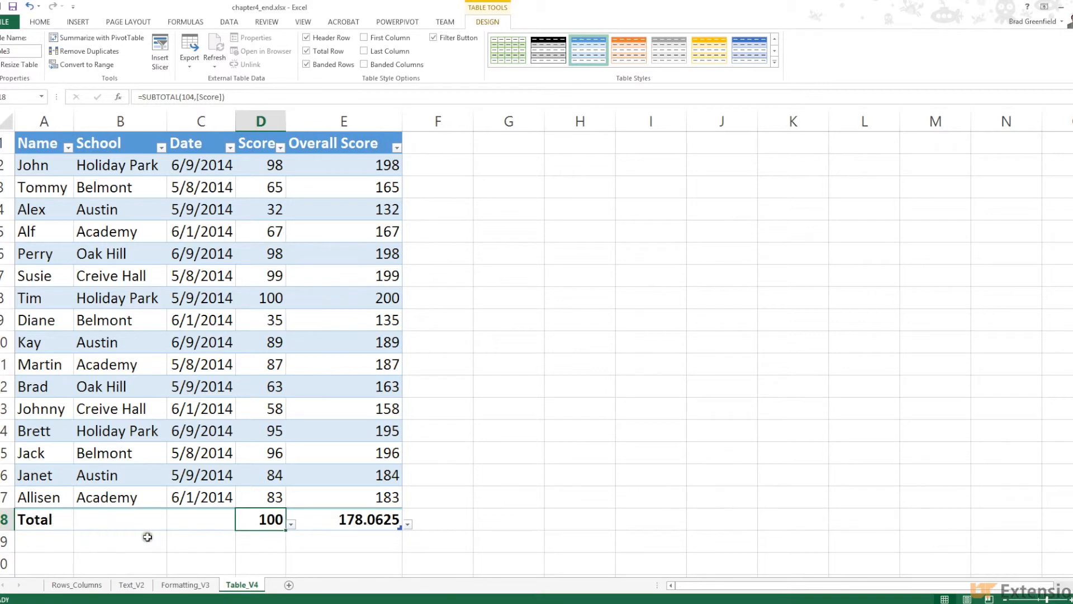
Turn off the total row and append a record below the last row with a first name, school Holiday Park, date 6-8-14 and score 50.
click(308, 51)
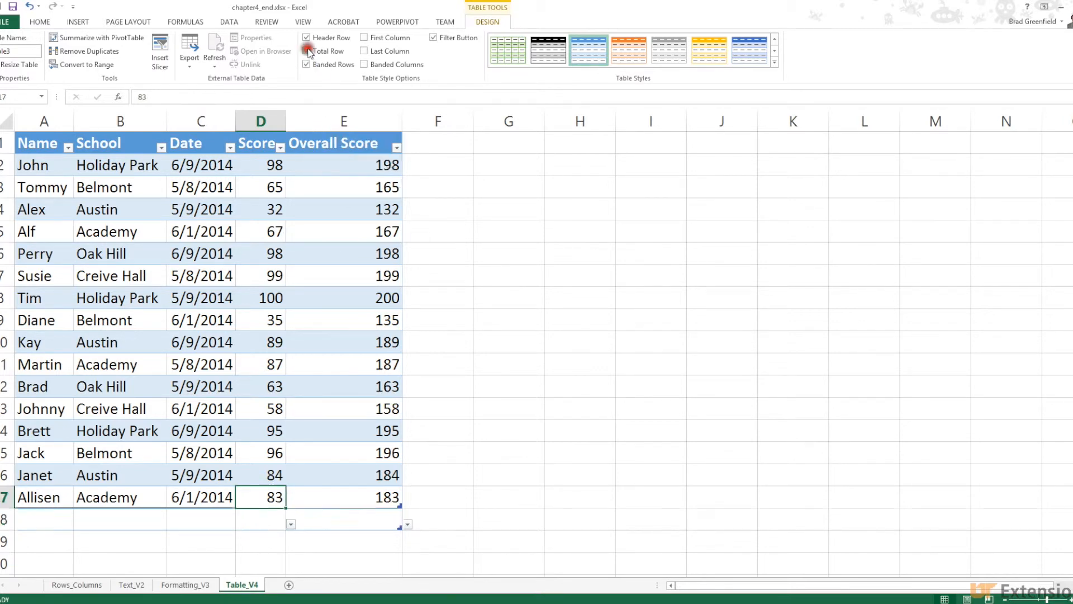
click(27, 524)
text(Brad)
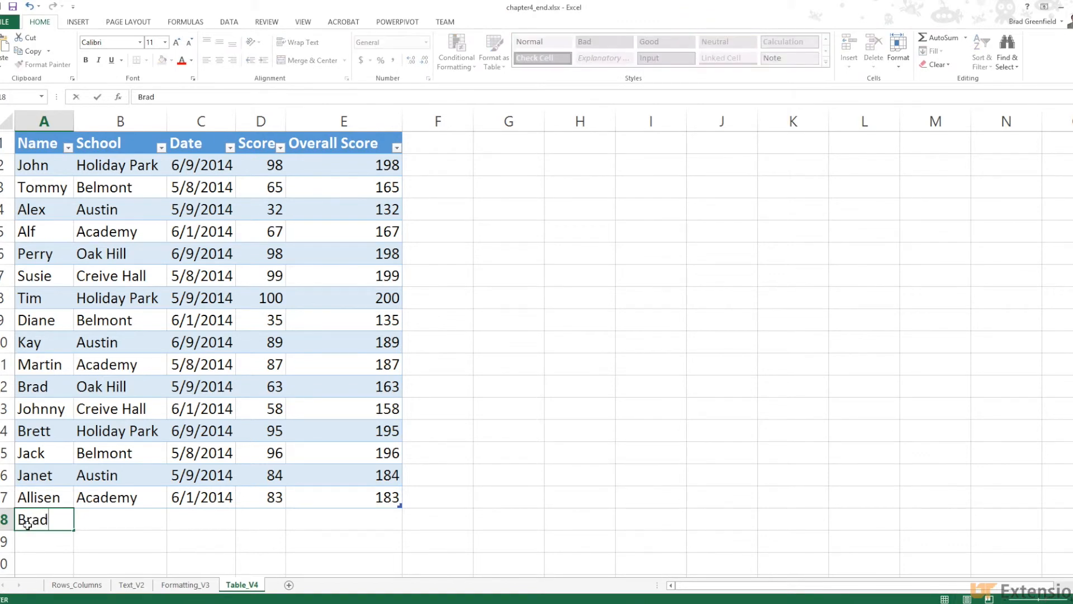
key(Tab)
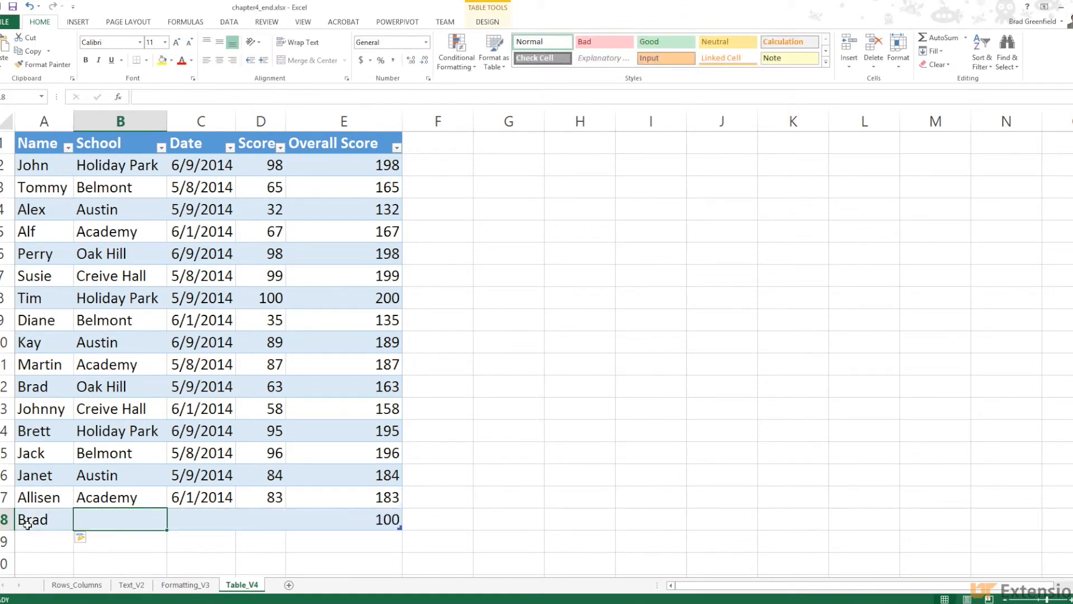
text(Holiday Park)
key(Tab)
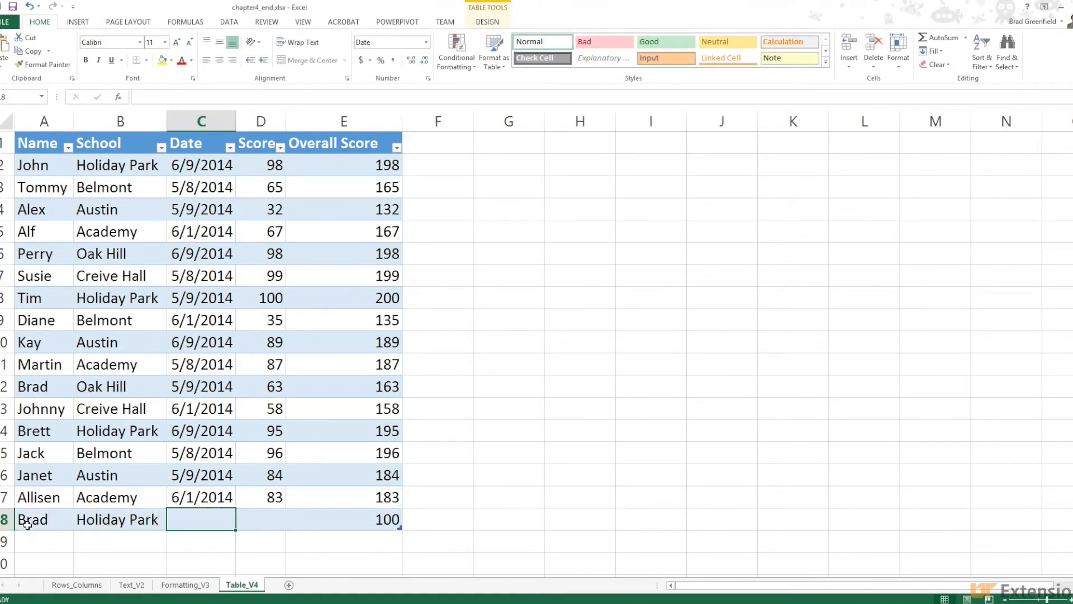
text(6-8-14)
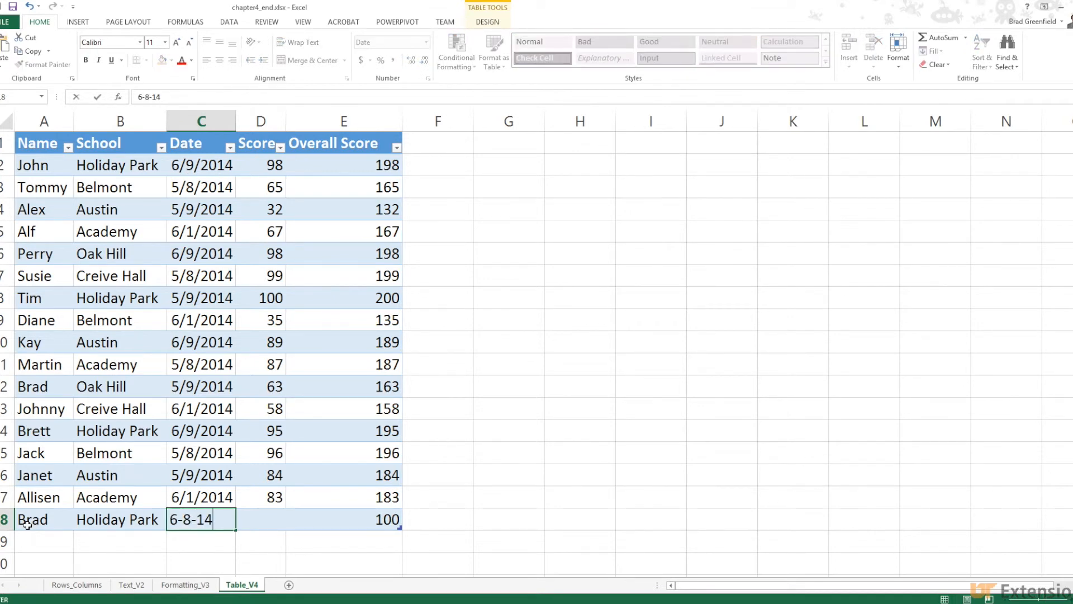
key(Tab)
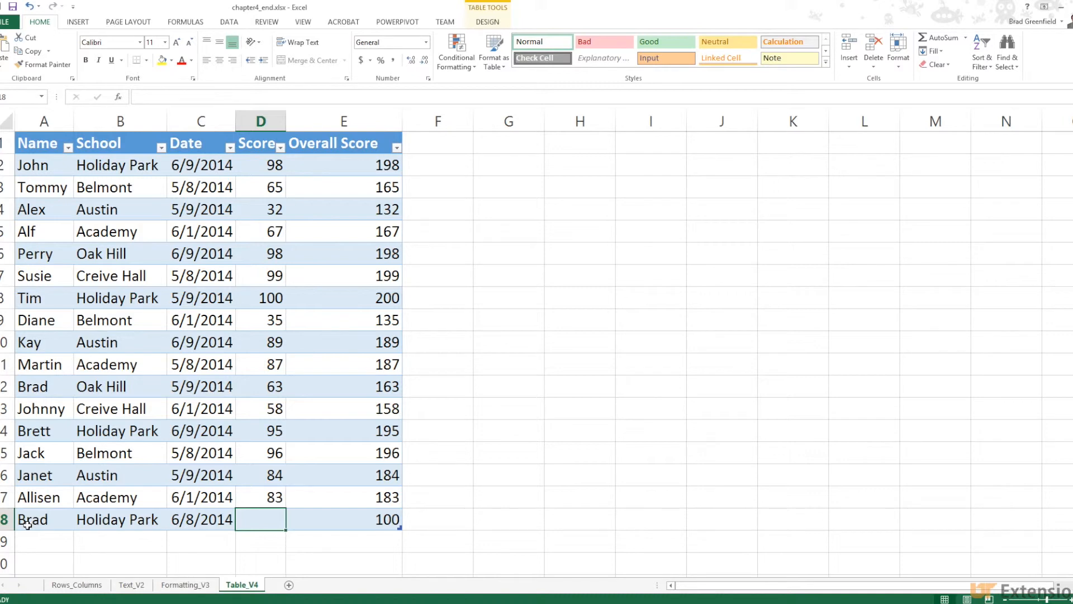
text(50)
key(Tab)
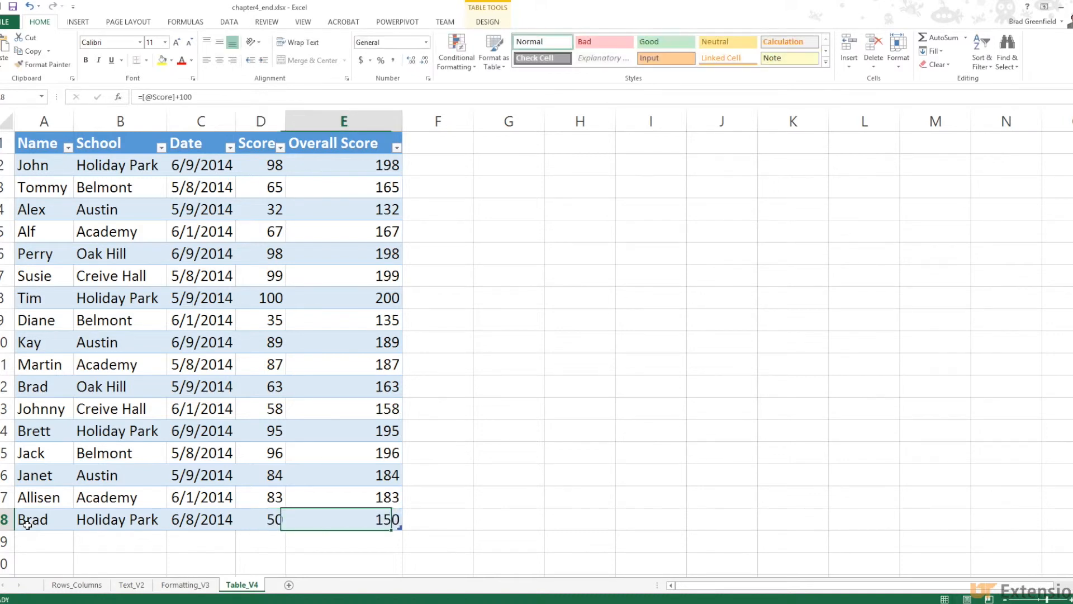
Turn the table's total row back on and set its Score cell to calculate Count.
click(488, 23)
click(307, 51)
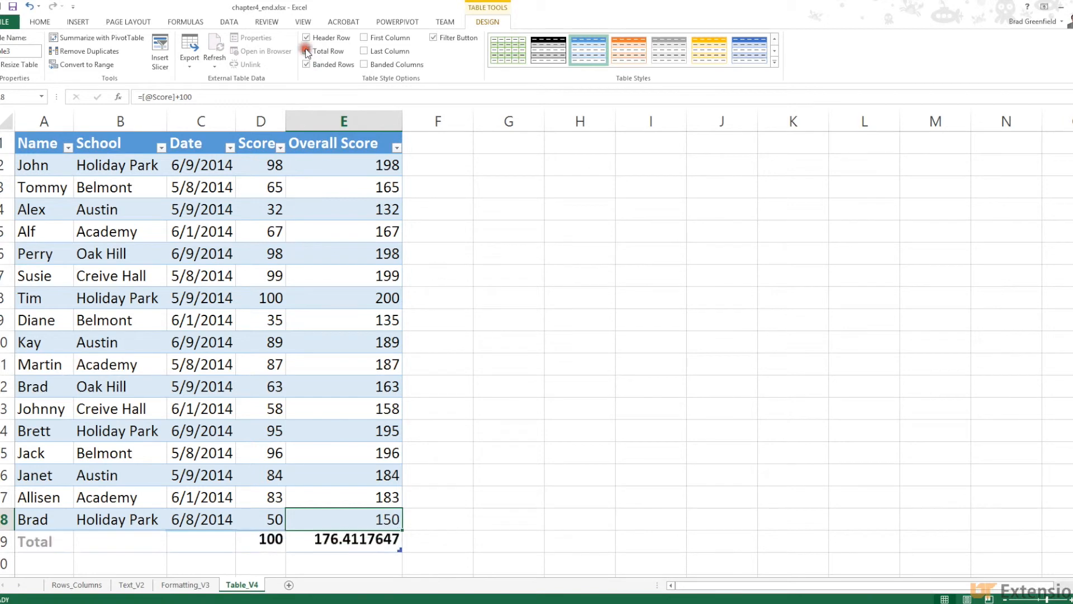
click(265, 541)
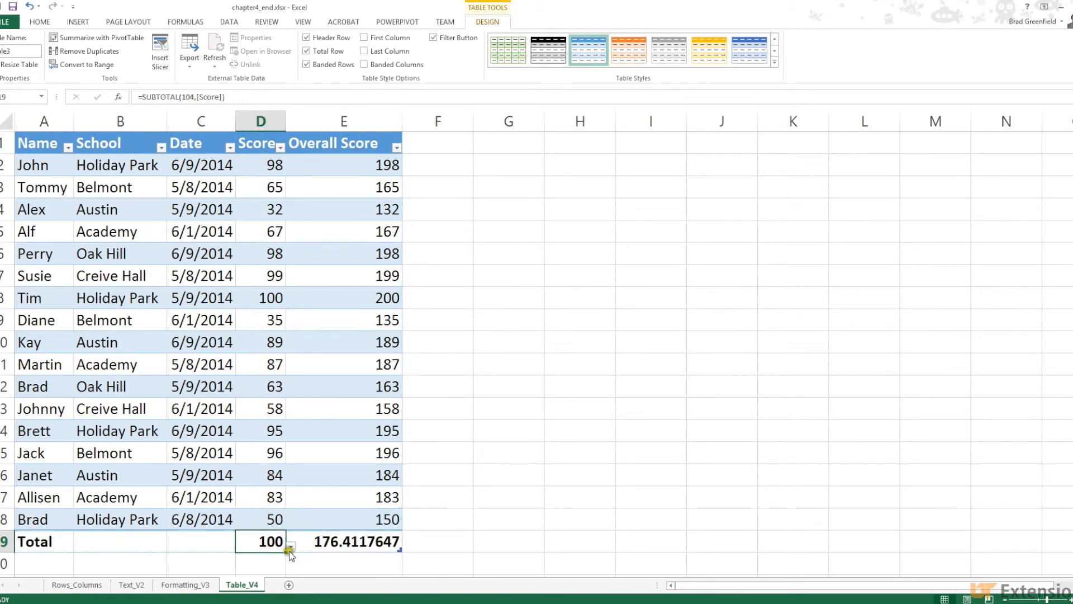
click(290, 546)
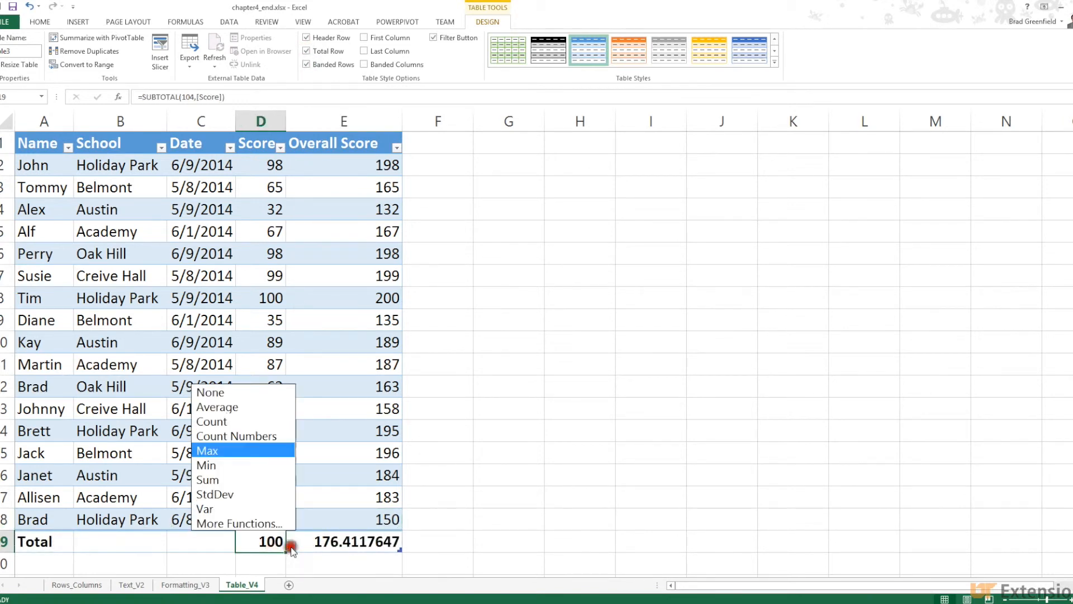
click(225, 424)
Set the Overall Score cell and the Score cell in the total row to calculate Sum.
click(395, 542)
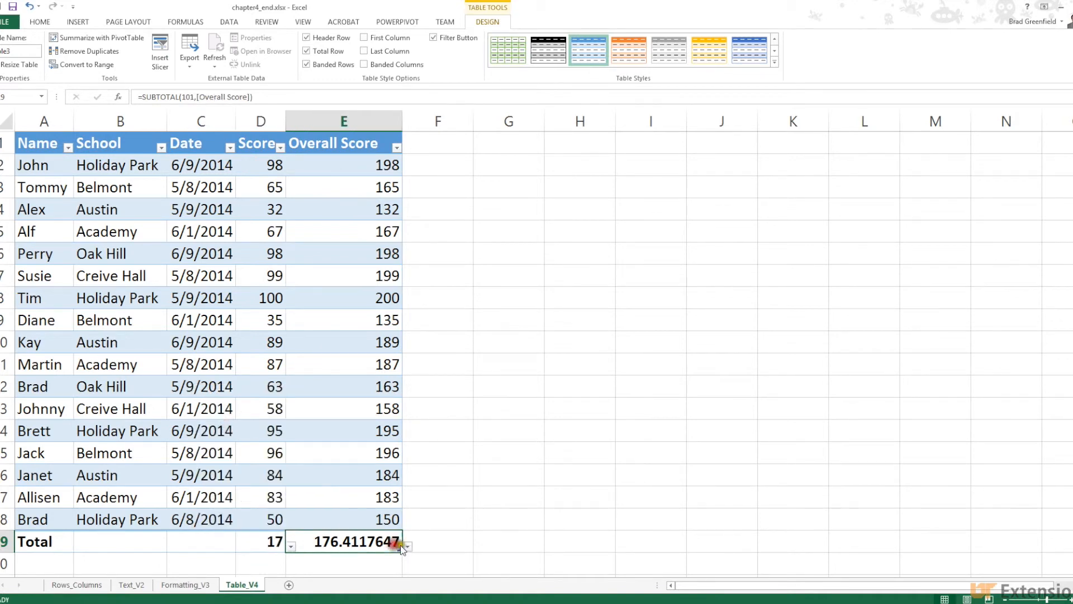
click(409, 546)
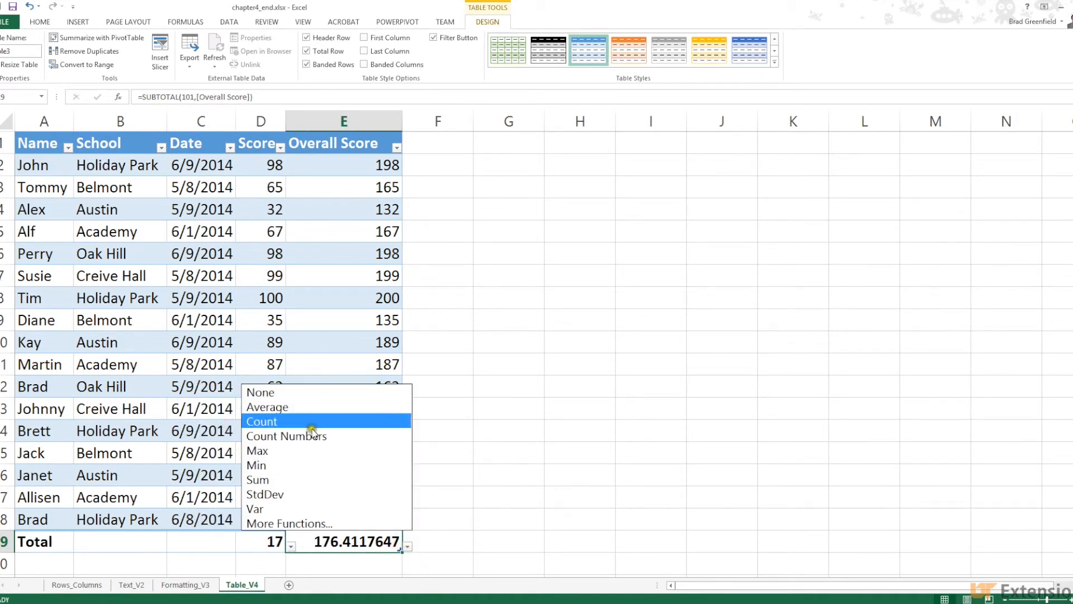
click(301, 479)
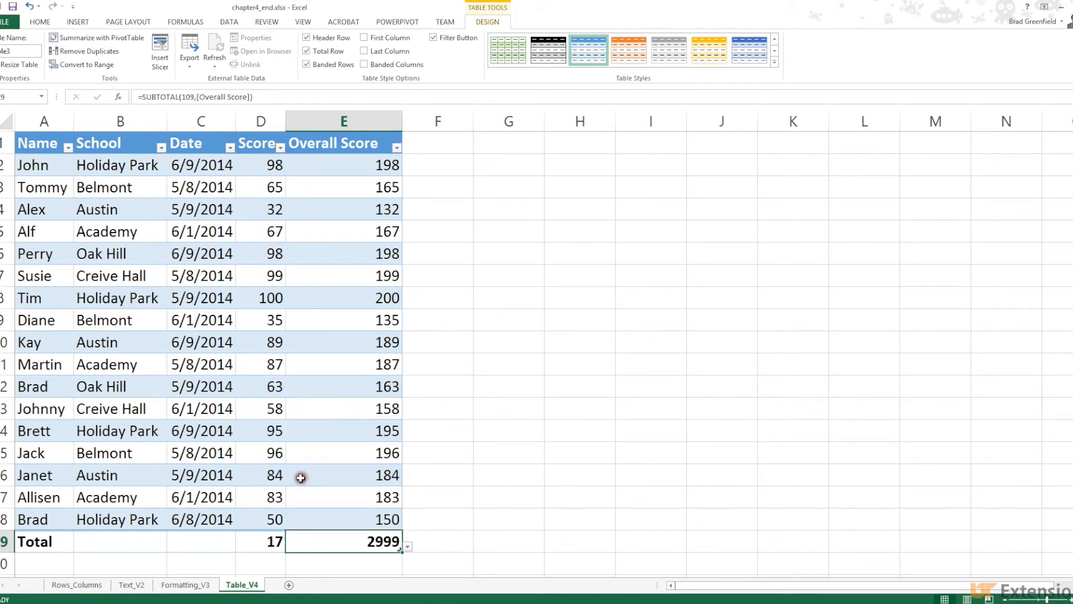
click(274, 541)
click(292, 546)
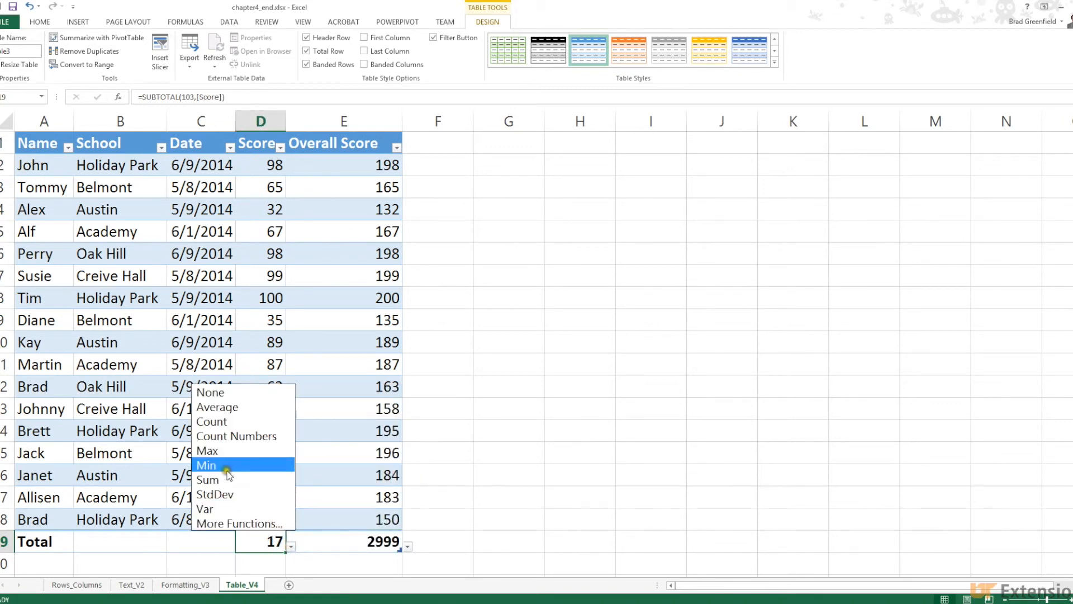
click(228, 482)
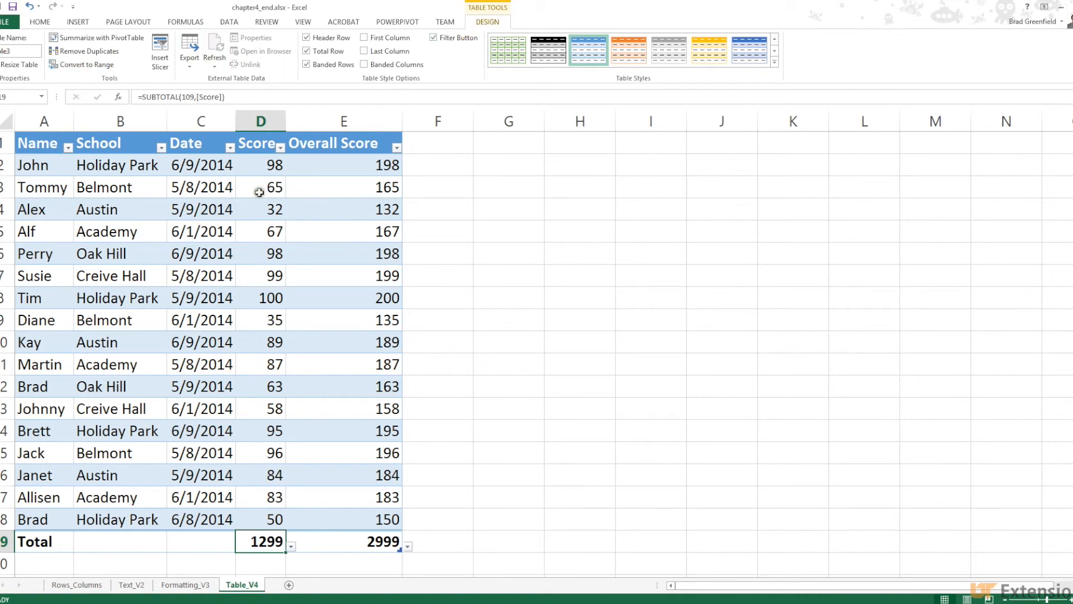
Convert the table to a normal range.
click(80, 65)
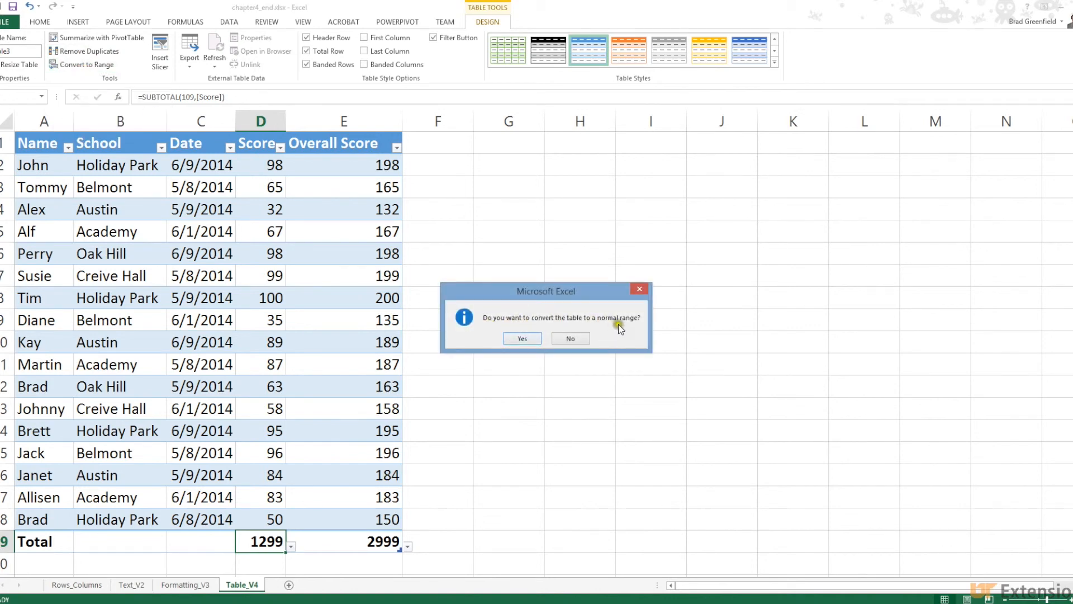
click(523, 338)
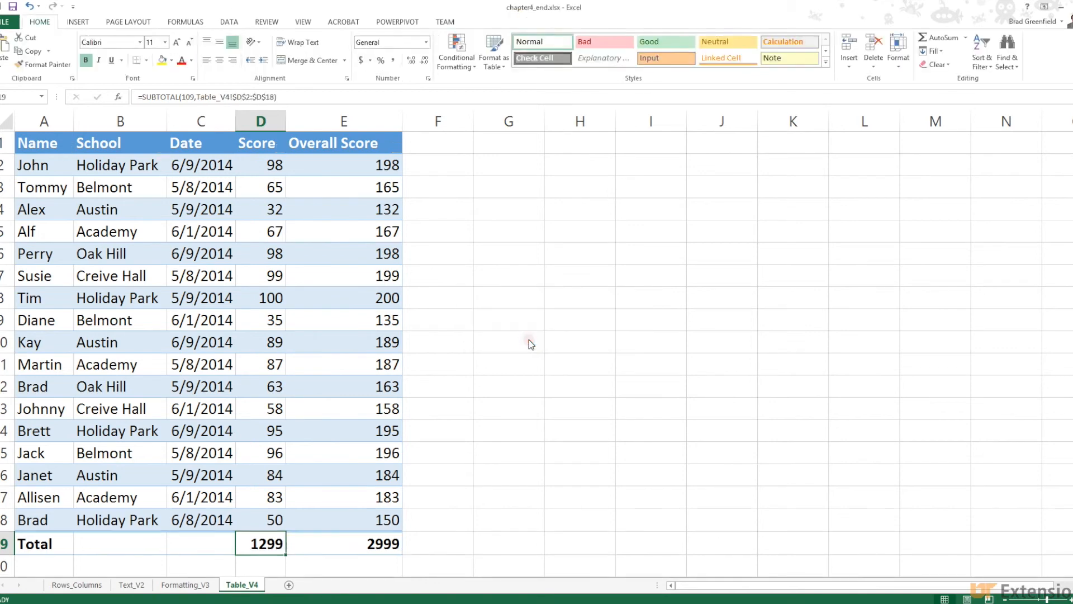
click(452, 459)
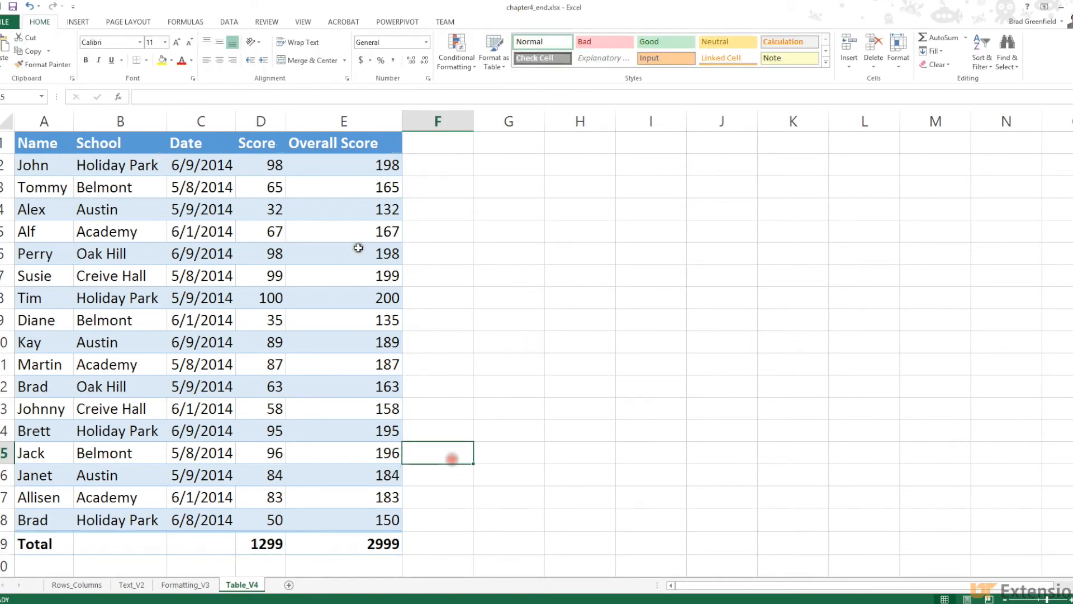
Apply the Normal cell style to the whole data range A1:E19, from the header row through the Total row.
click(47, 144)
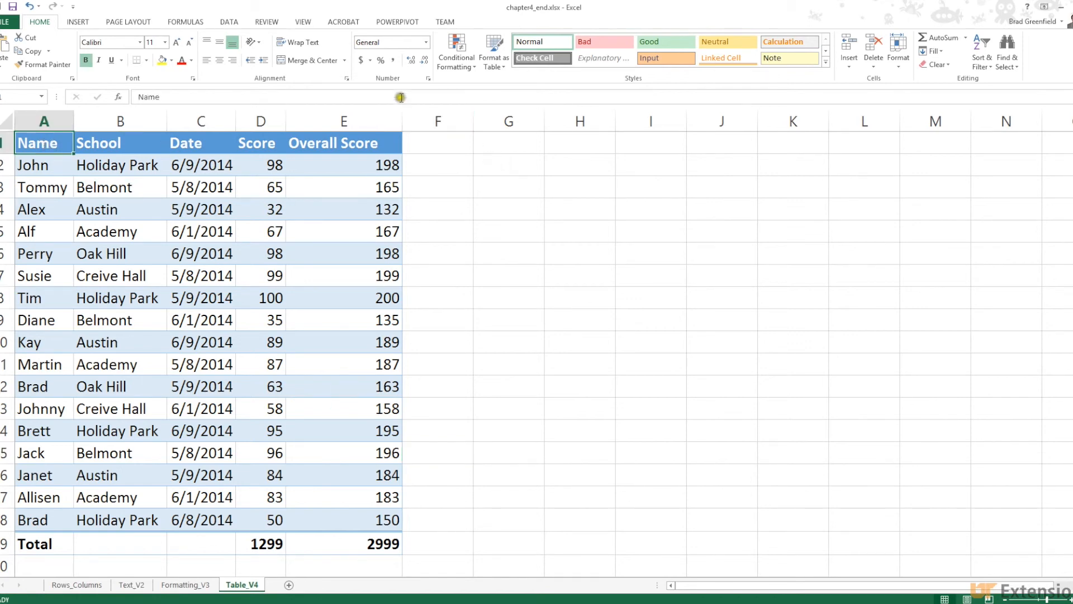
drag(51, 142, 400, 550)
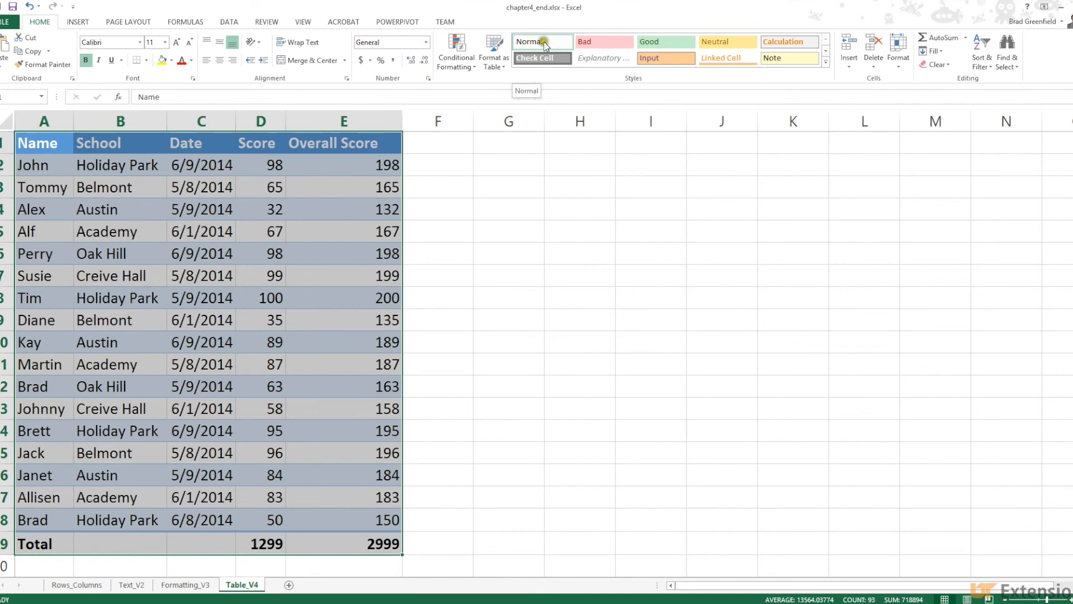
click(546, 45)
click(539, 249)
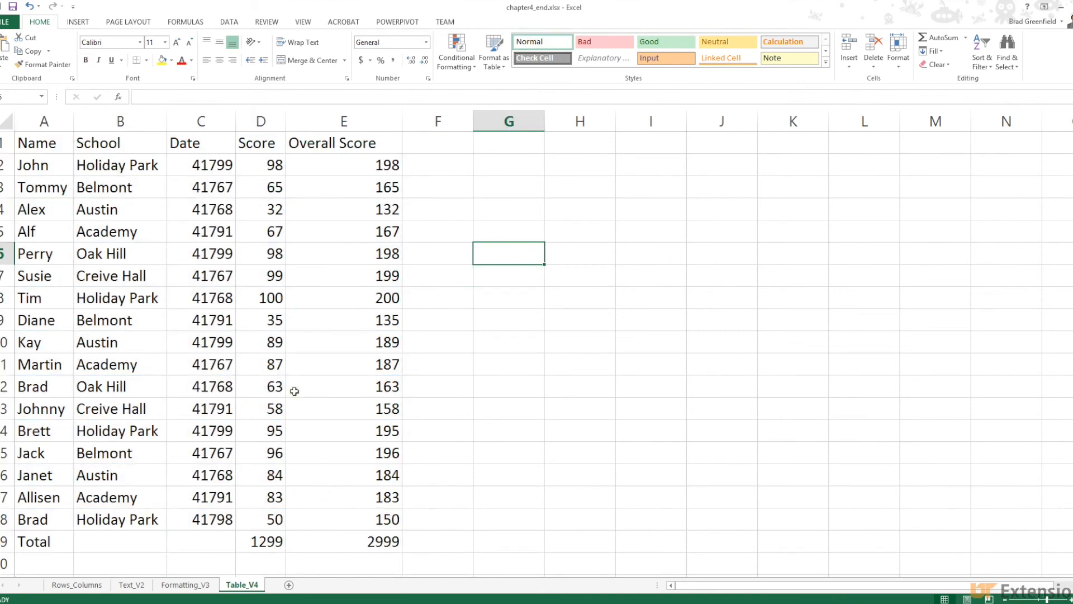